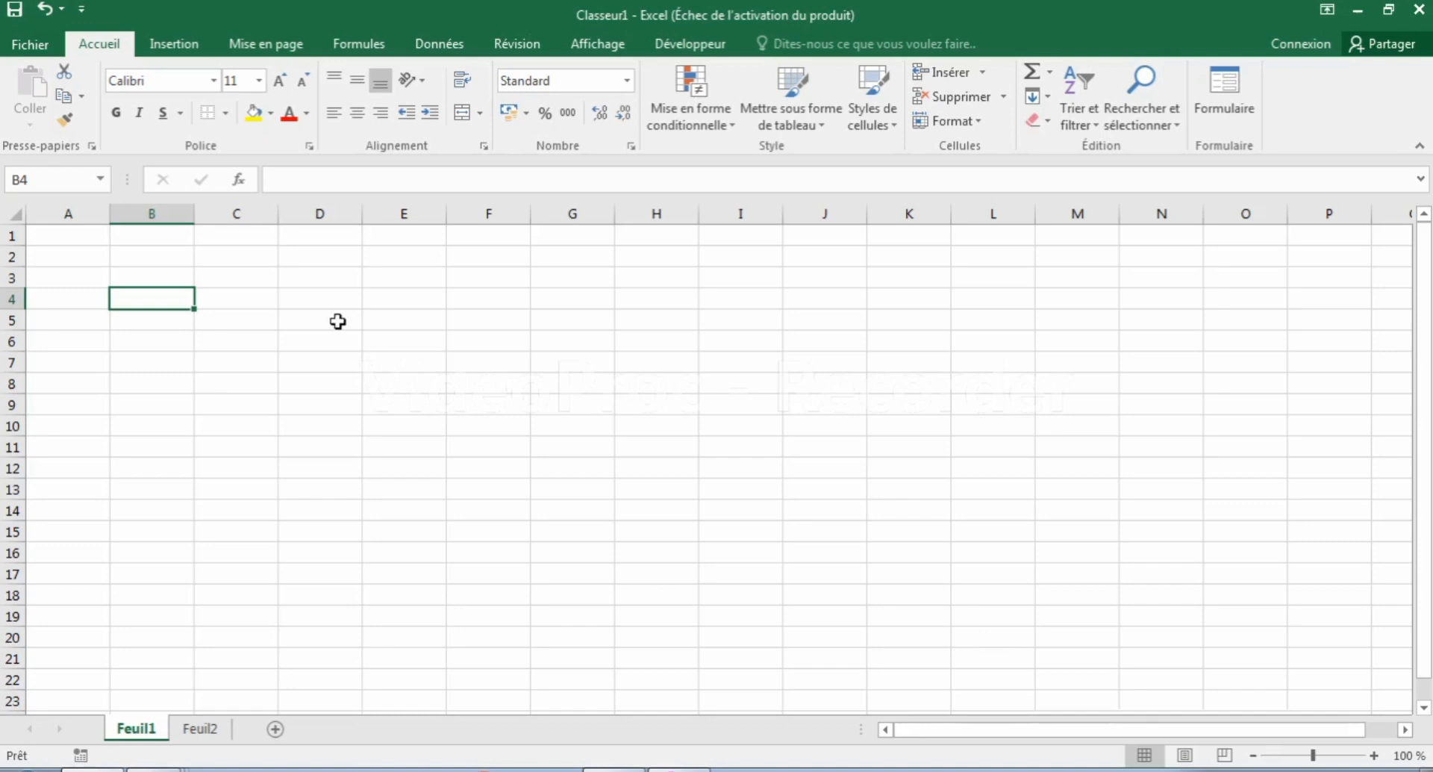
- Apply Toutes les bordures to D4:H12 on Feuil1, then click D4 to check the grid
mouse_move(321, 294)
left_mouse_down()
mouse_move(630, 432)
mouse_move(640, 468)
left_mouse_up()
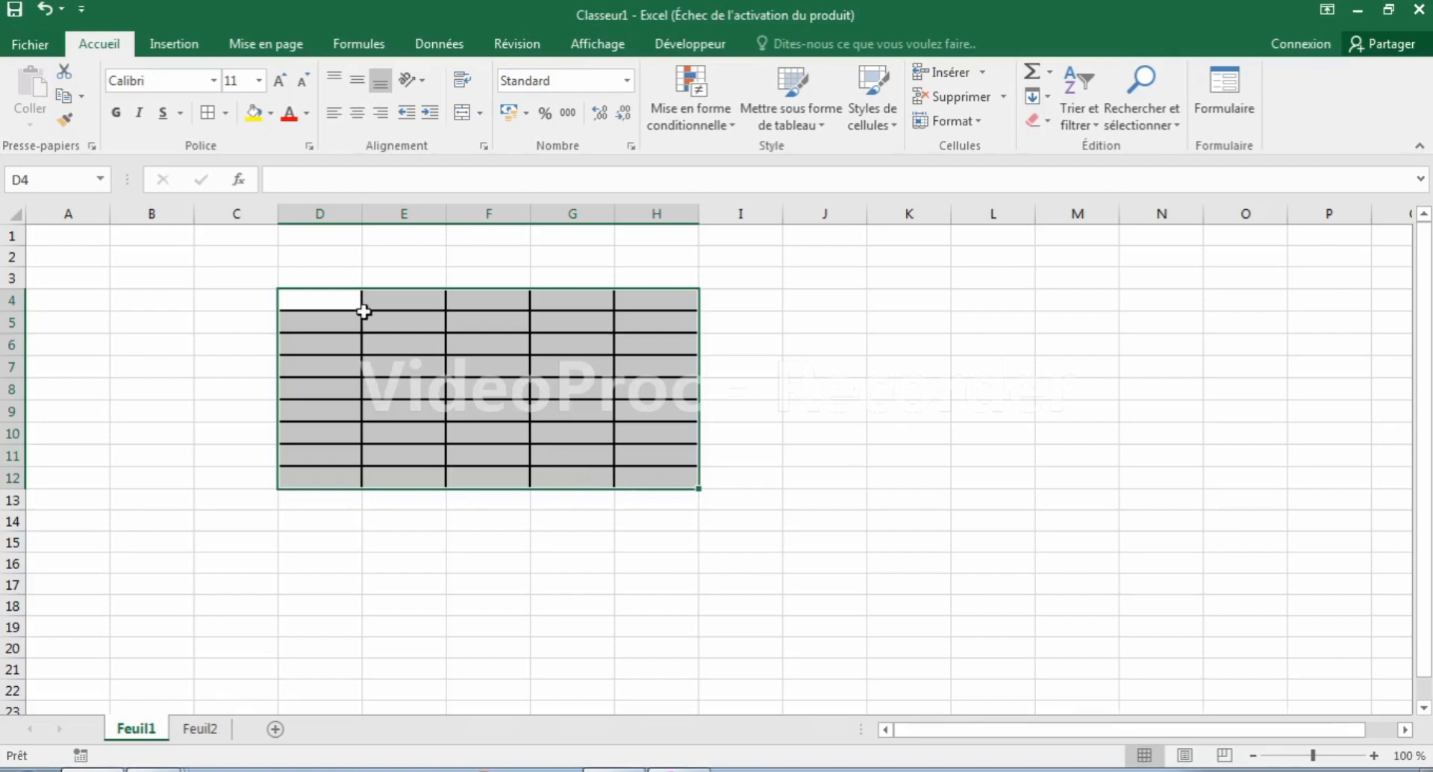
left_click(329, 298)
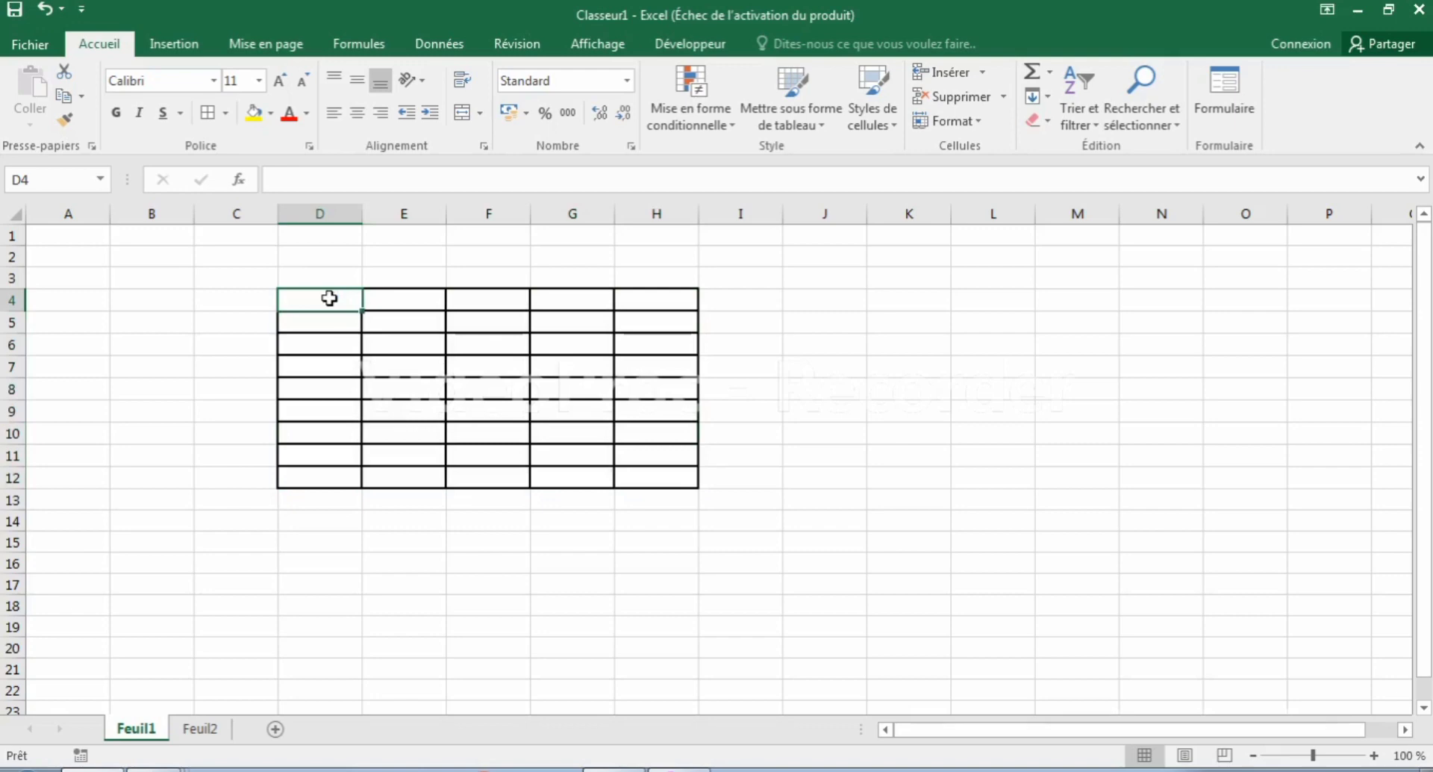
- Give D4:H4 double-line top, bottom and inner vertical borders through Format de cellule
left_click_drag(329, 298, 647, 303)
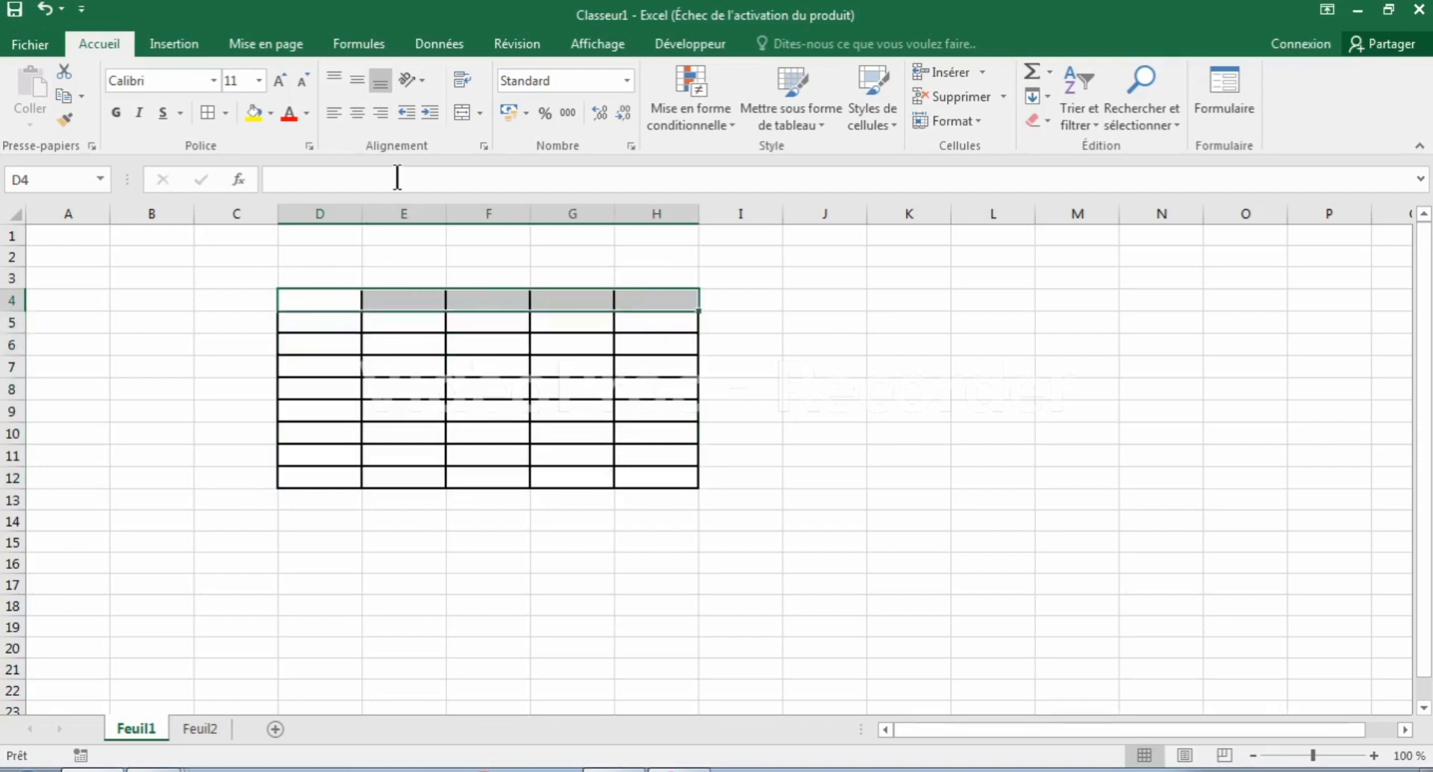
left_click(226, 113)
key("ctrl+1")
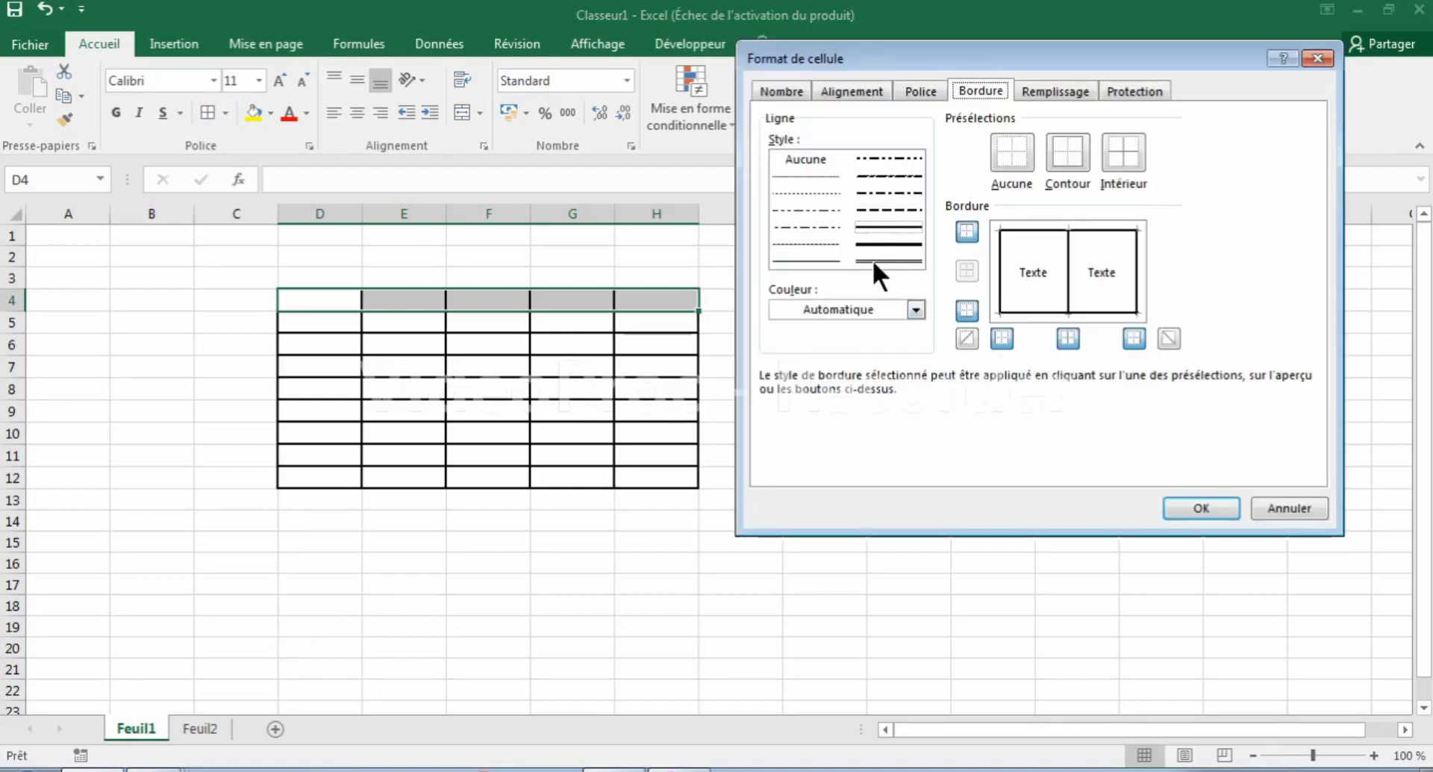
left_click(874, 261)
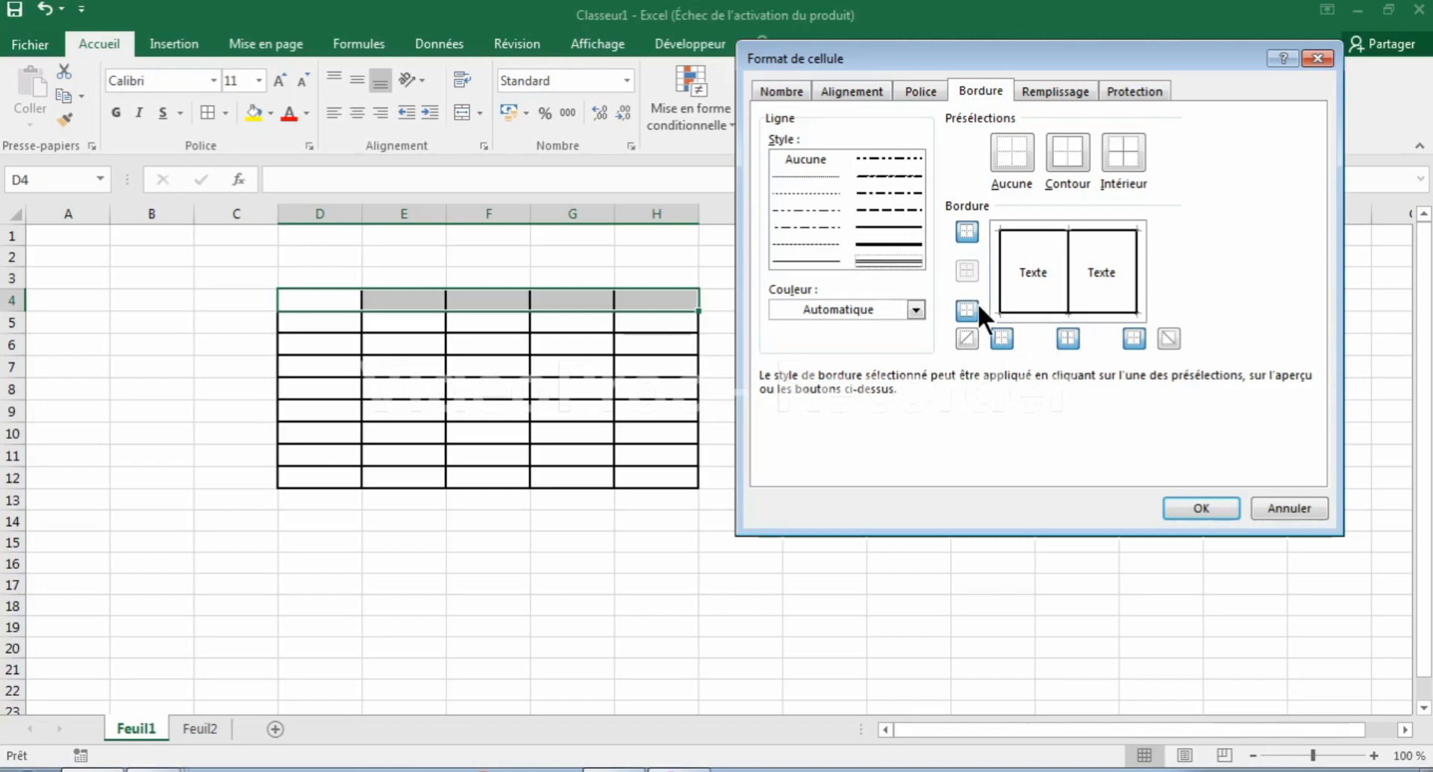
left_click(1051, 225)
left_click(1063, 307)
left_click(1068, 287)
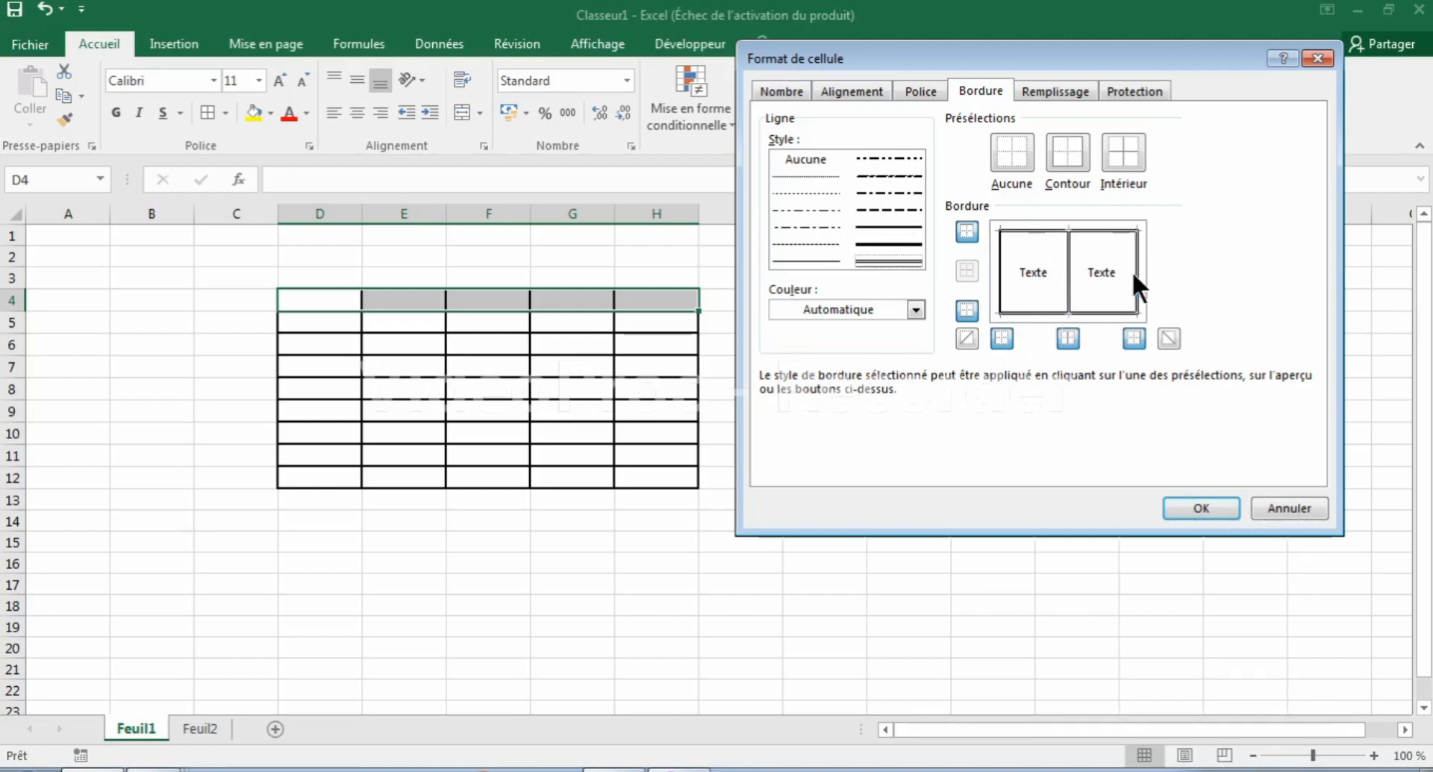
left_click(996, 239)
left_click(1187, 507)
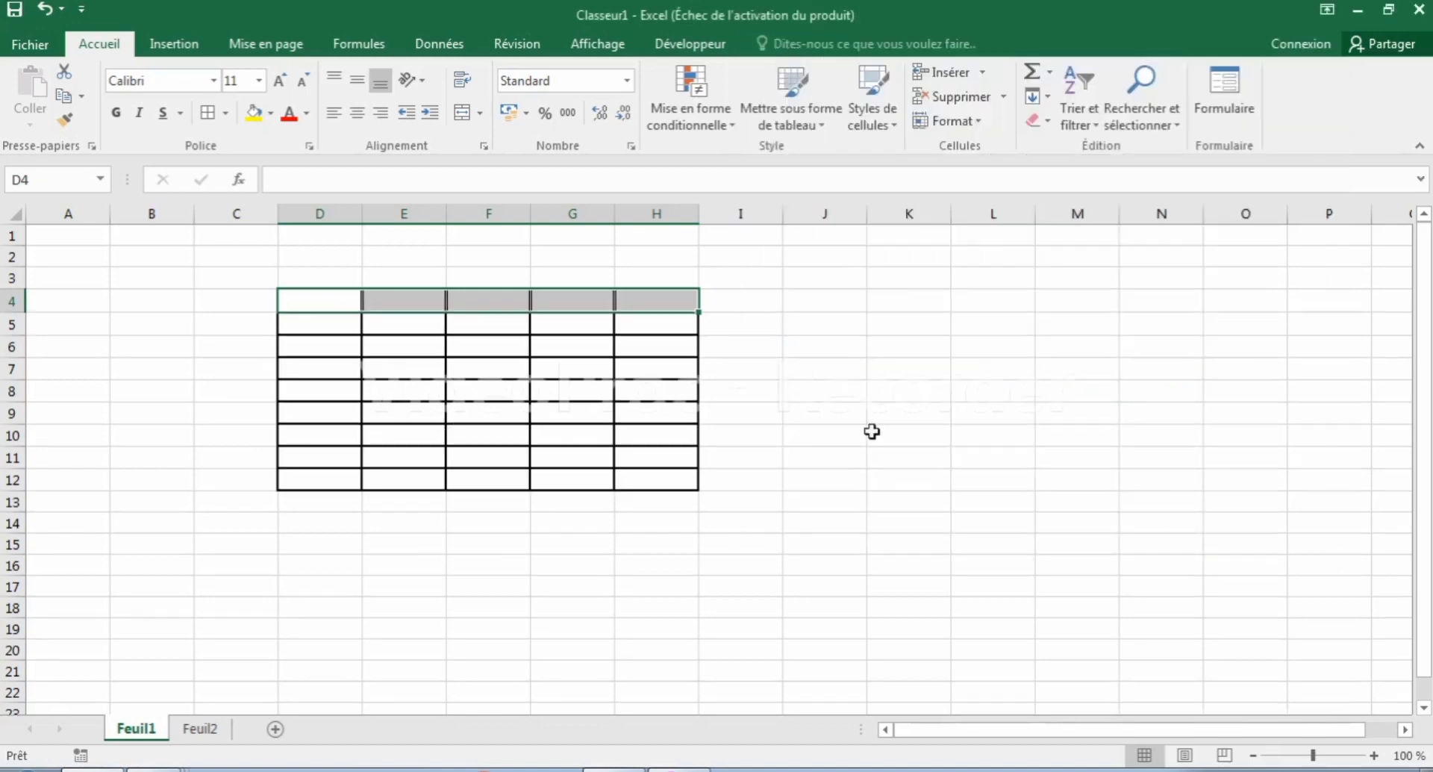
- Deselect the header row to view the result, then move to the empty Feuil2 sheet
left_click(590, 255)
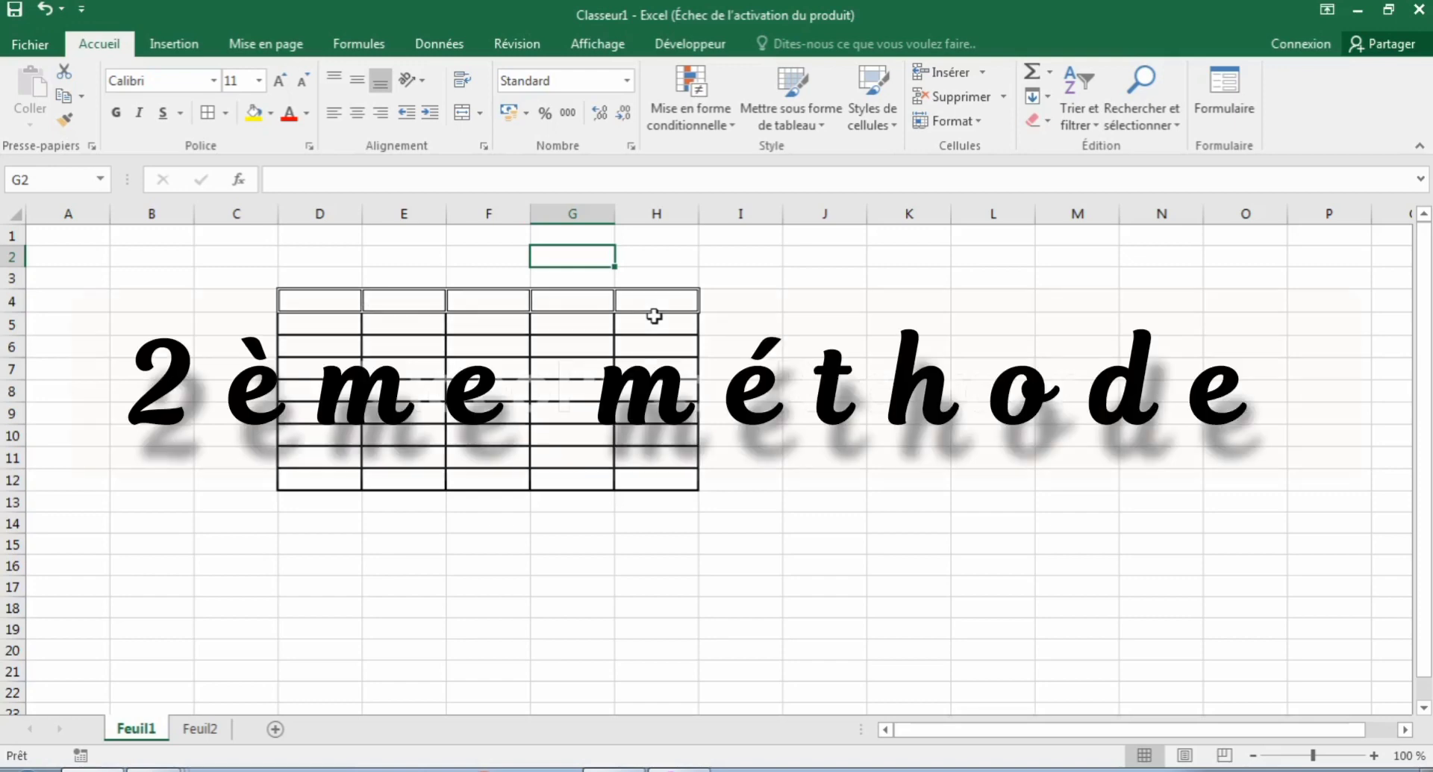
left_click(214, 722)
left_click(489, 531)
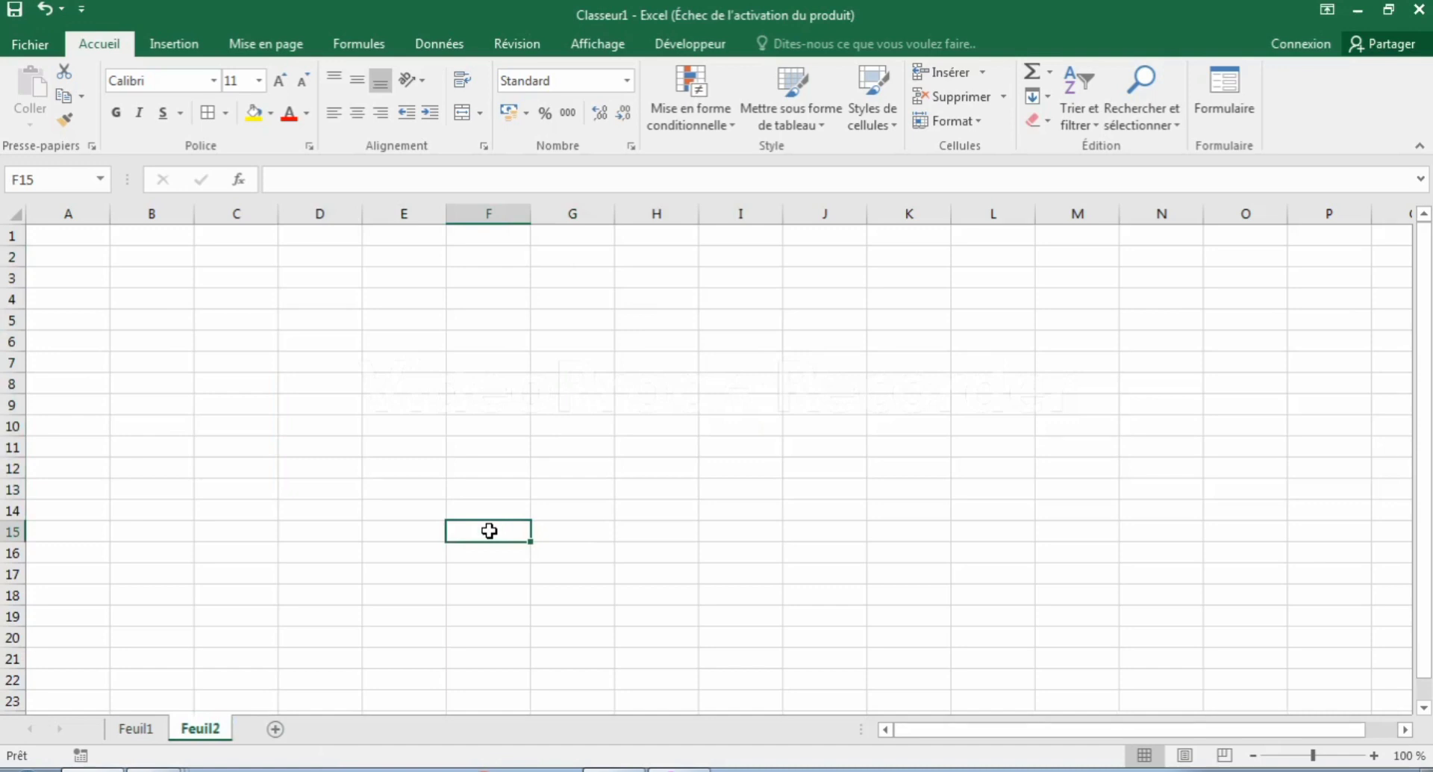
- Select D5:J12 on Feuil2 and bring up its right-click context menu
mouse_move(288, 323)
left_mouse_down()
mouse_move(640, 389)
mouse_move(826, 466)
left_mouse_up()
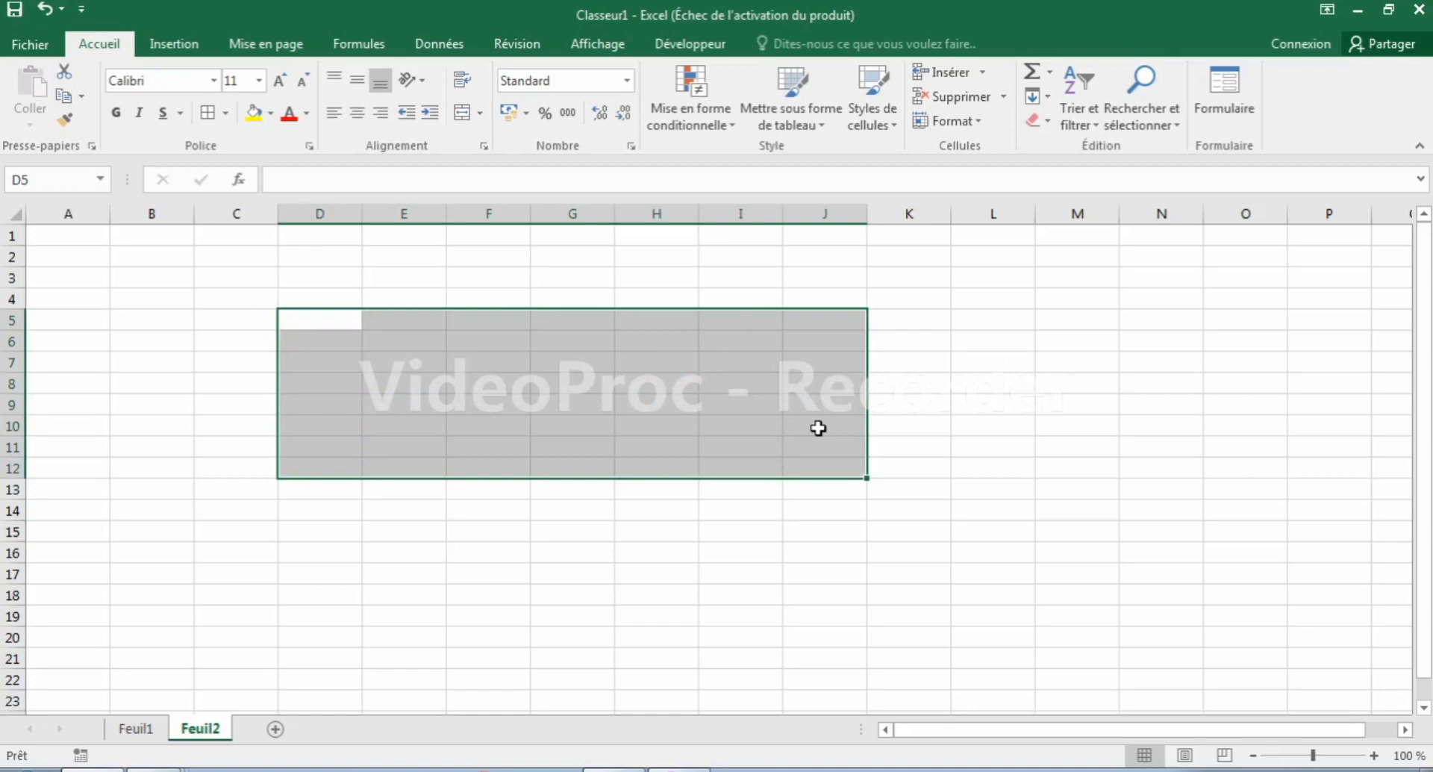
right_click(819, 430)
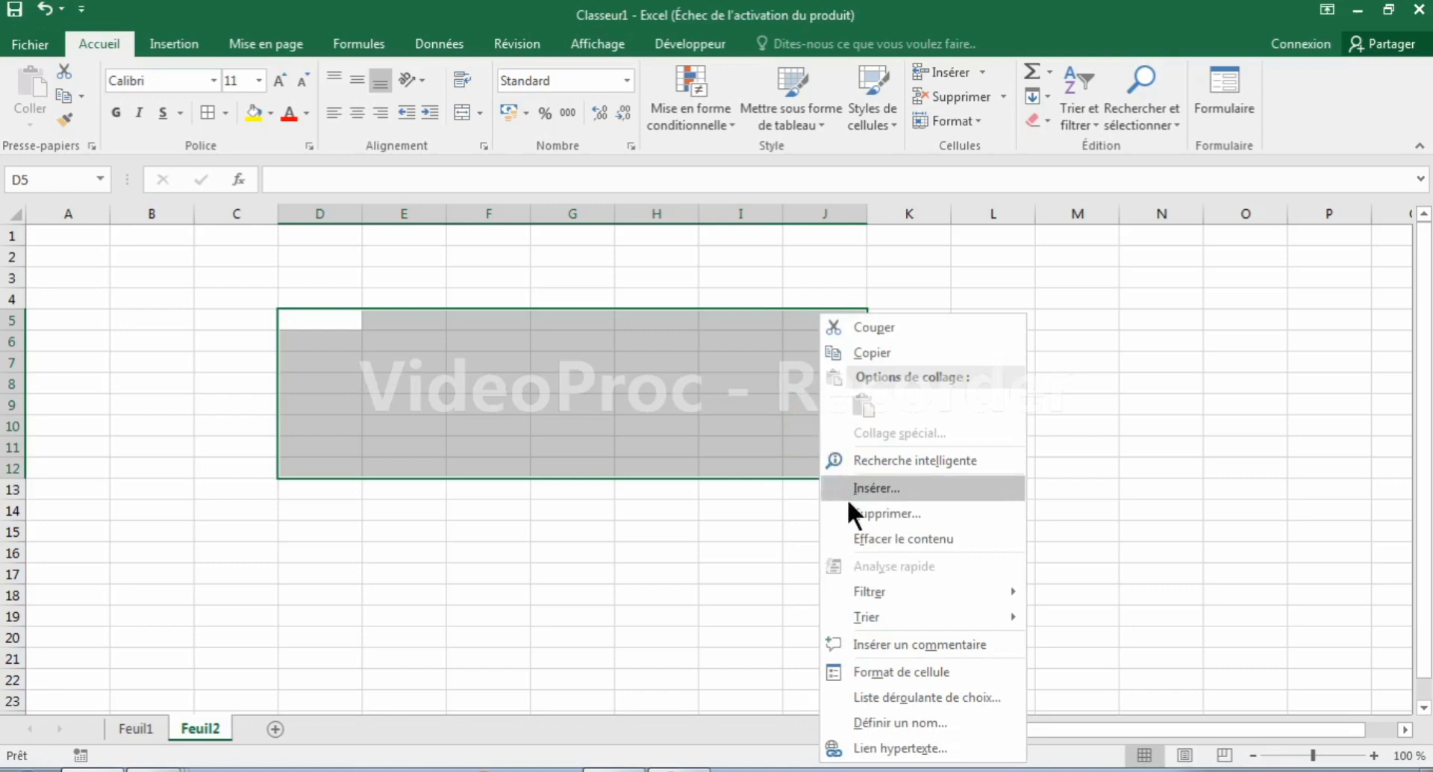
- In Format de cellule, give D5:J12 a double top edge, dashed vertical and dotted horizontal inner lines
left_click(860, 670)
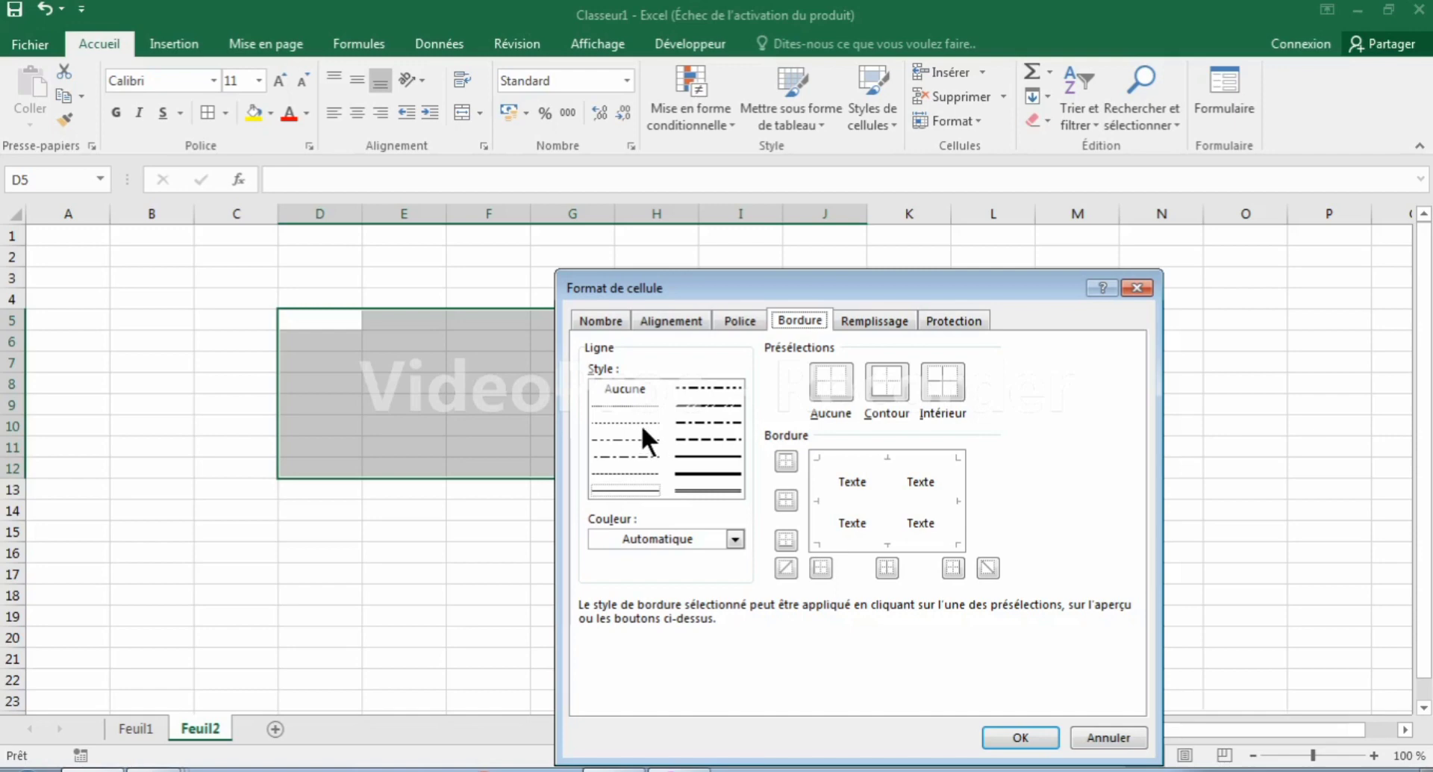
left_click(642, 424)
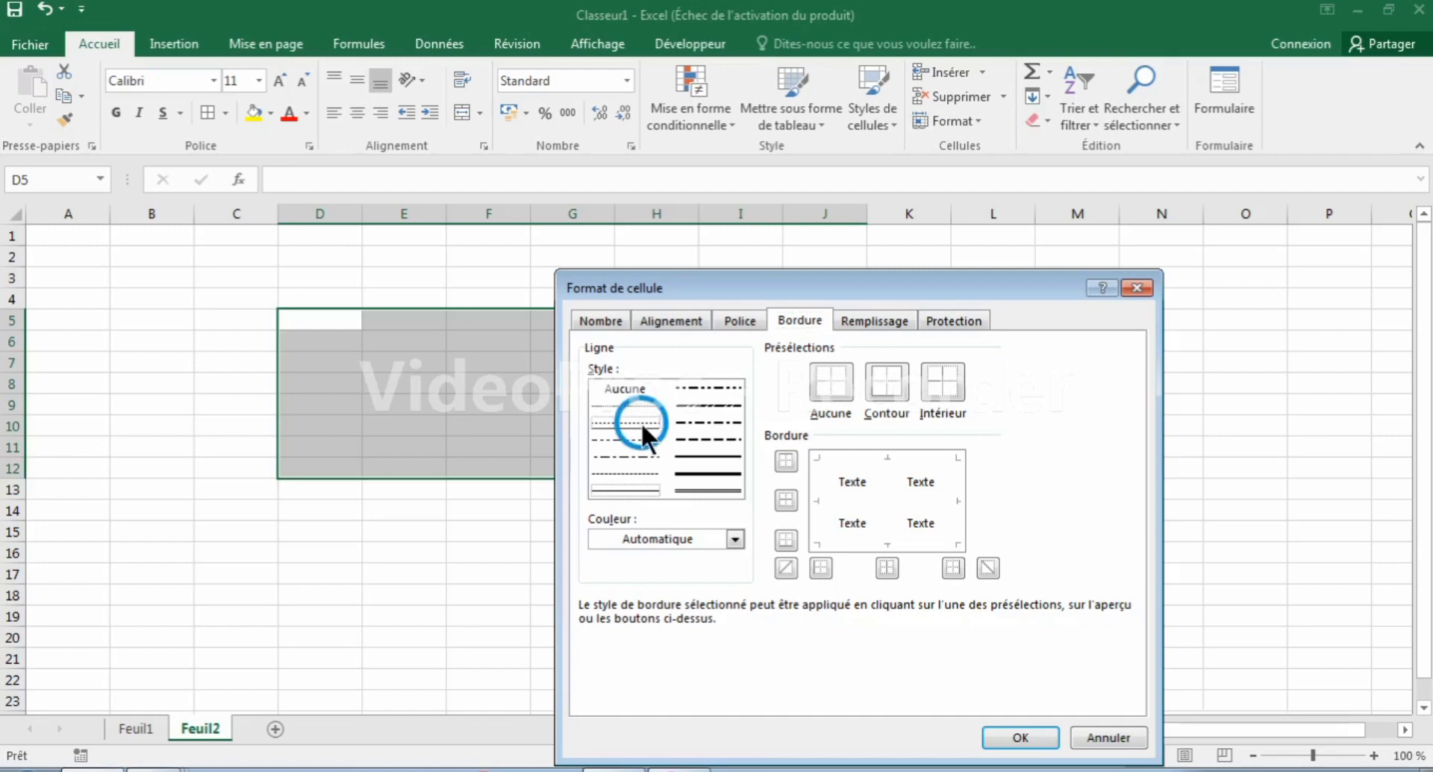
left_click(712, 482)
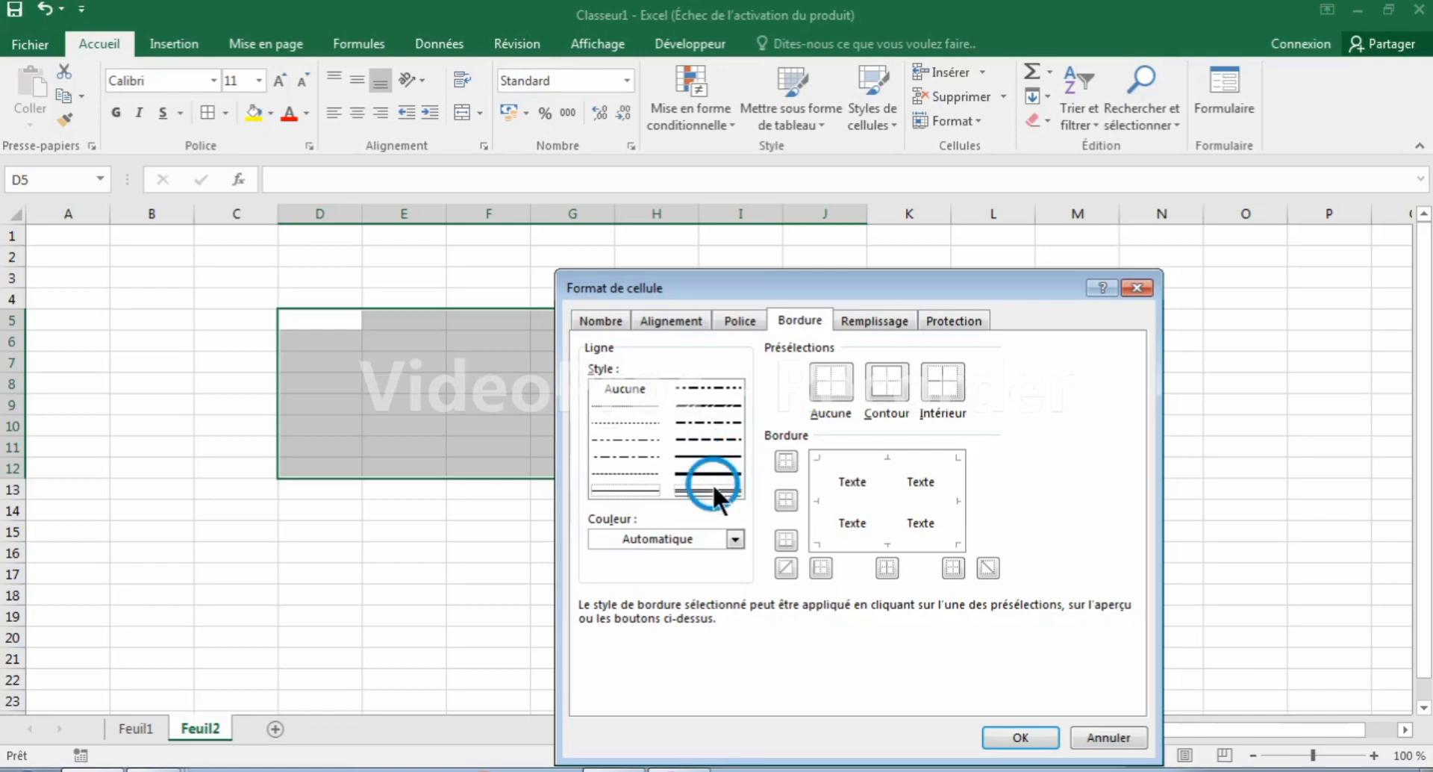
left_click(868, 451)
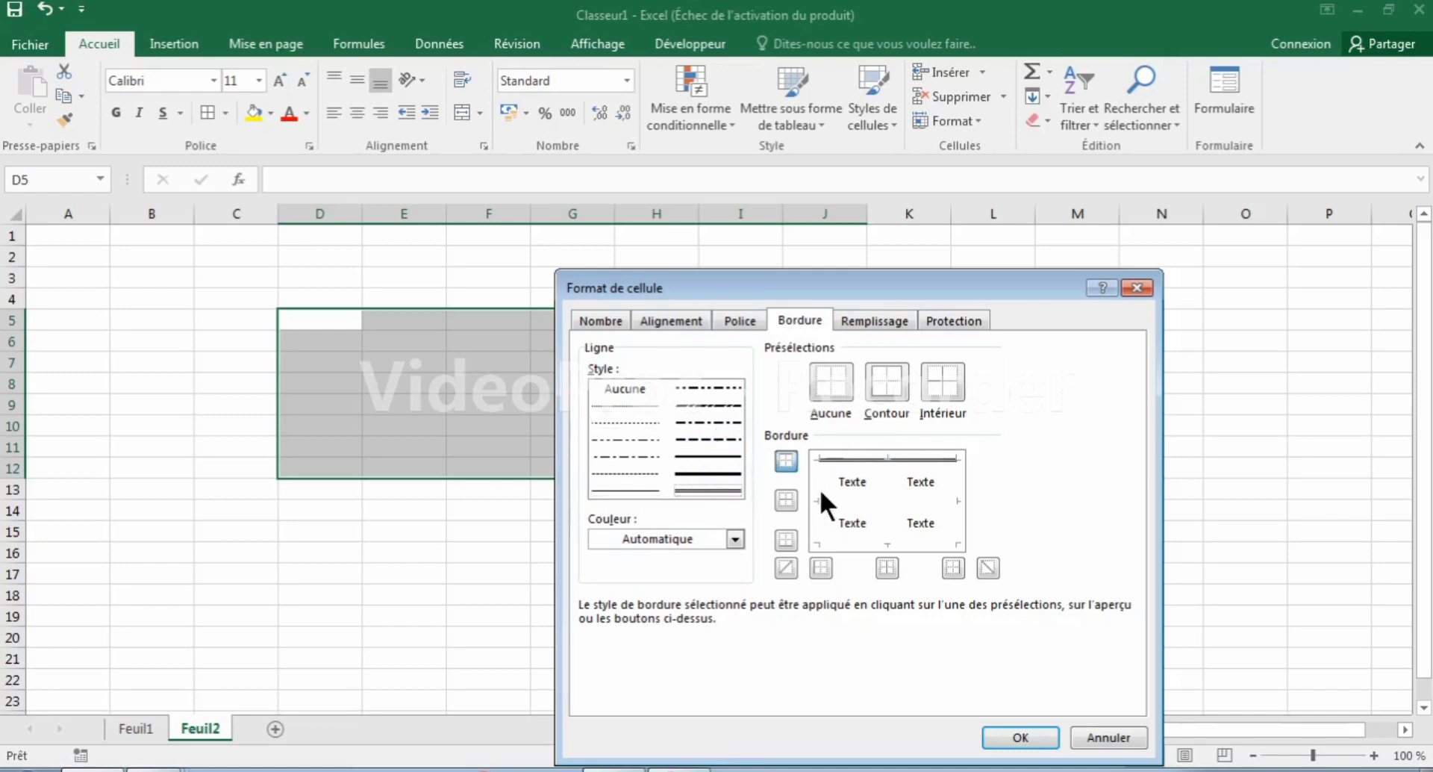
left_click(691, 437)
left_click(877, 495)
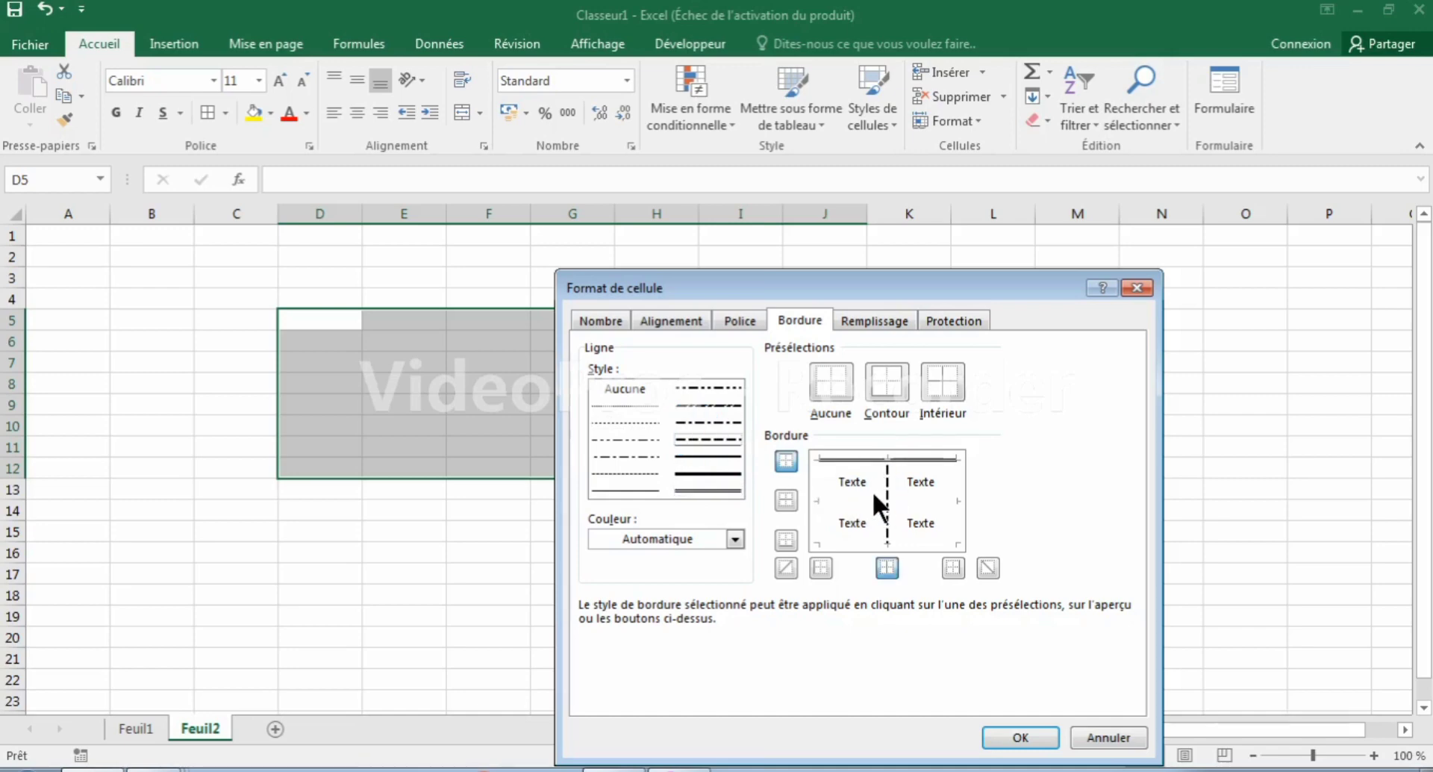
left_click(736, 473)
left_click(636, 422)
left_click(875, 500)
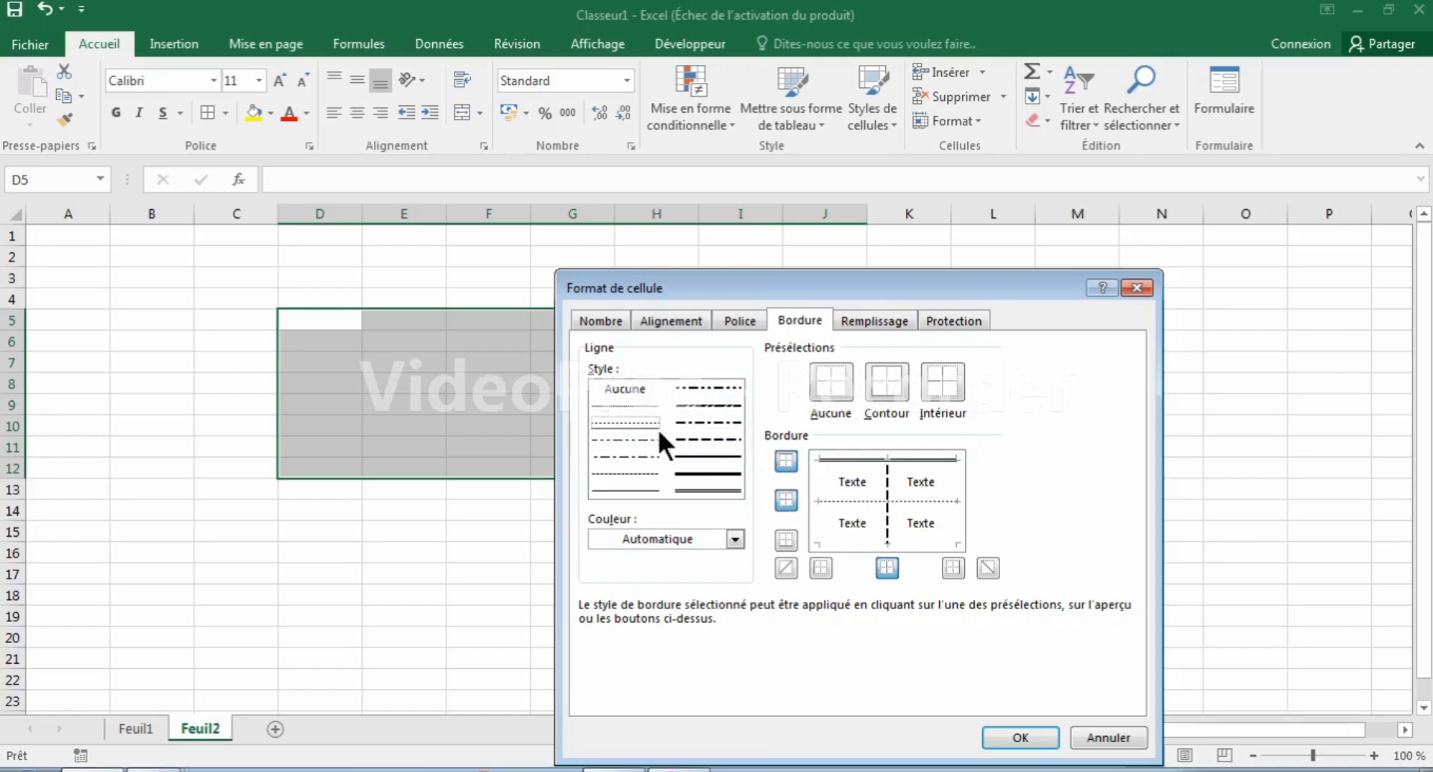
- Add thick left and right edges and a double bottom edge, then confirm the borders
left_click(683, 474)
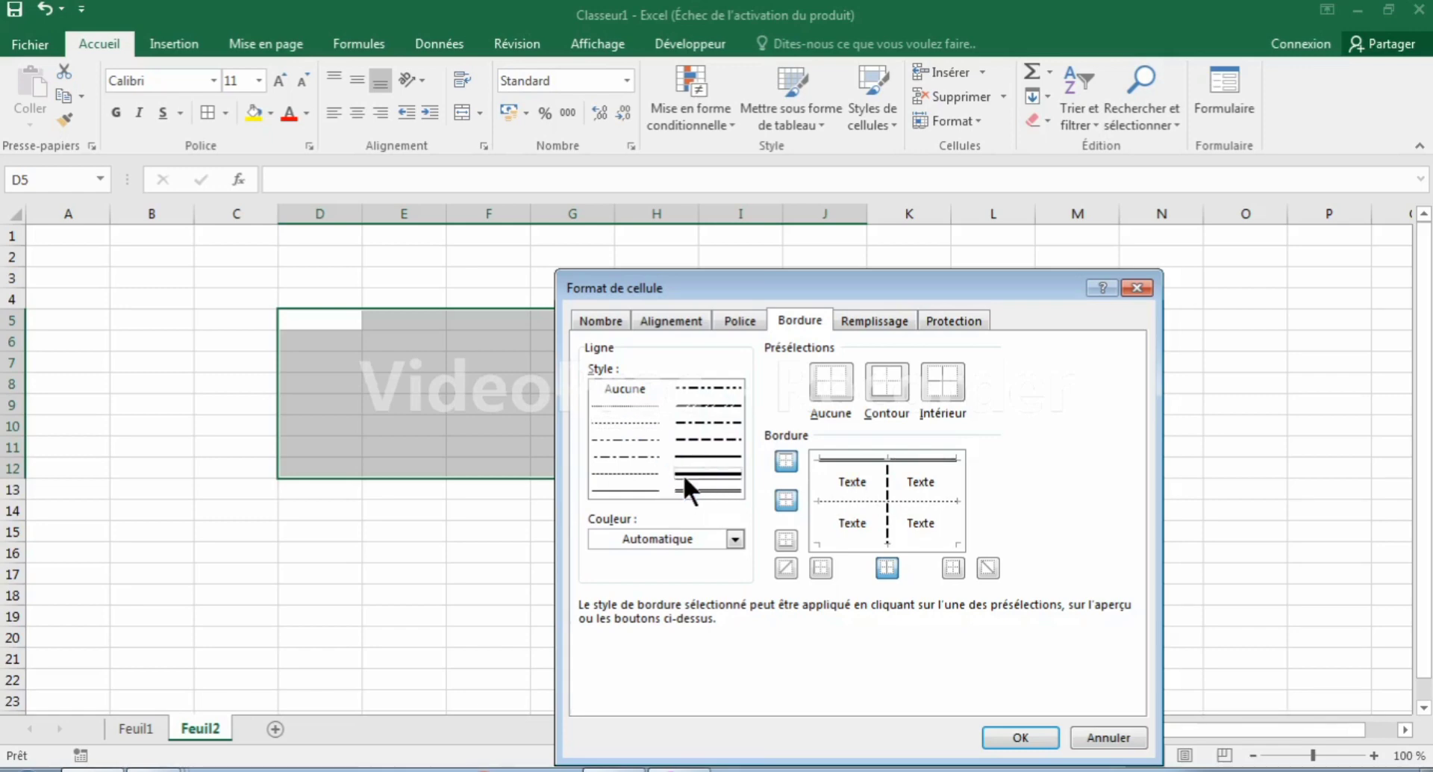
left_click(817, 491)
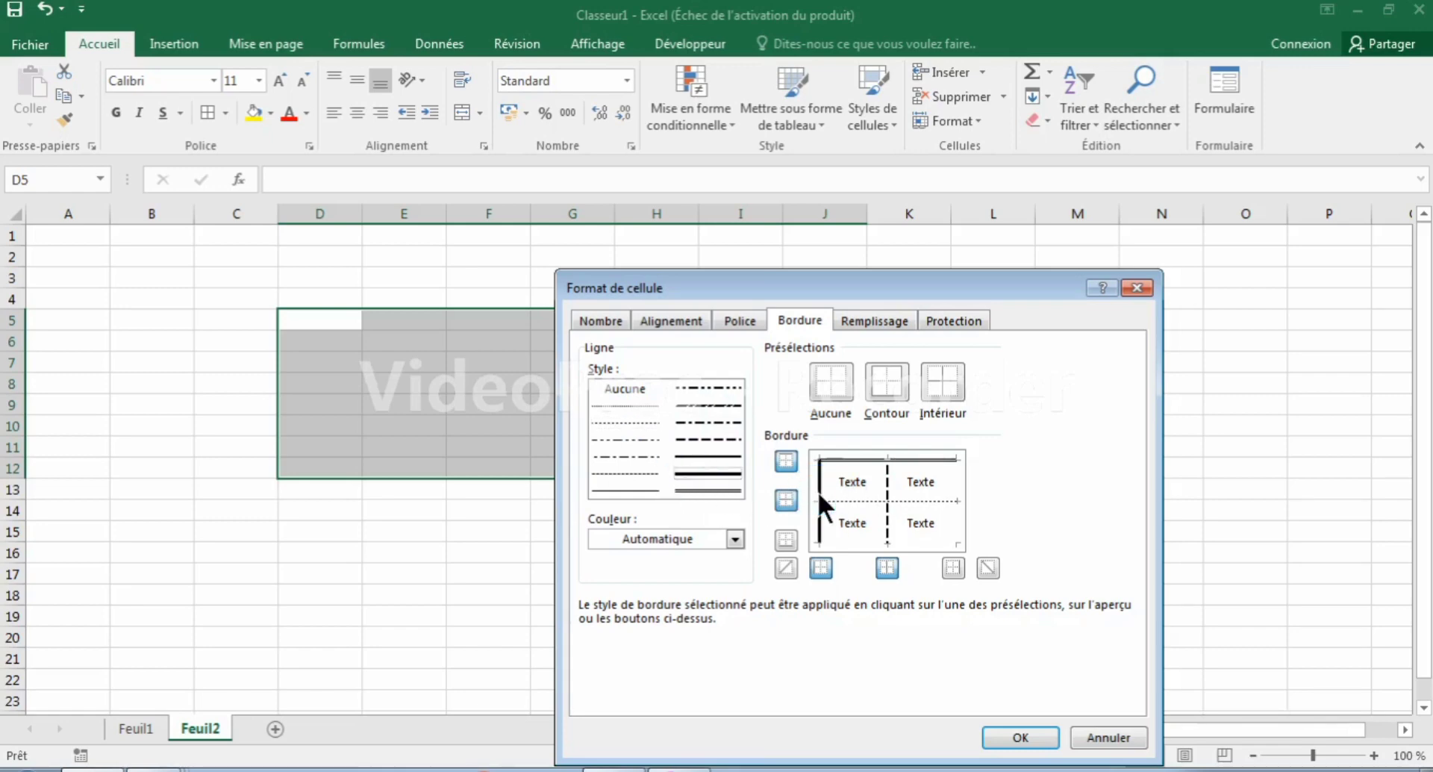
left_click(949, 499)
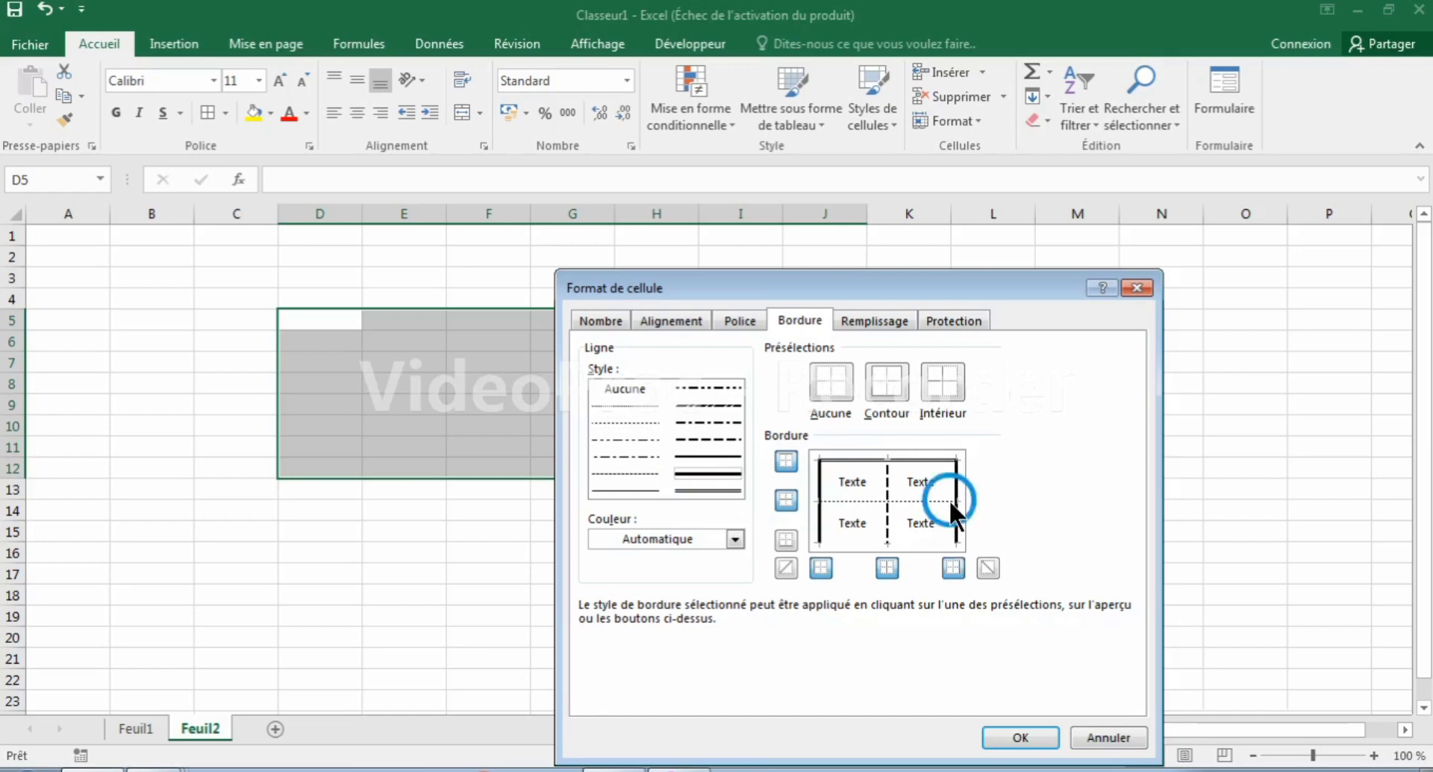
left_click(706, 492)
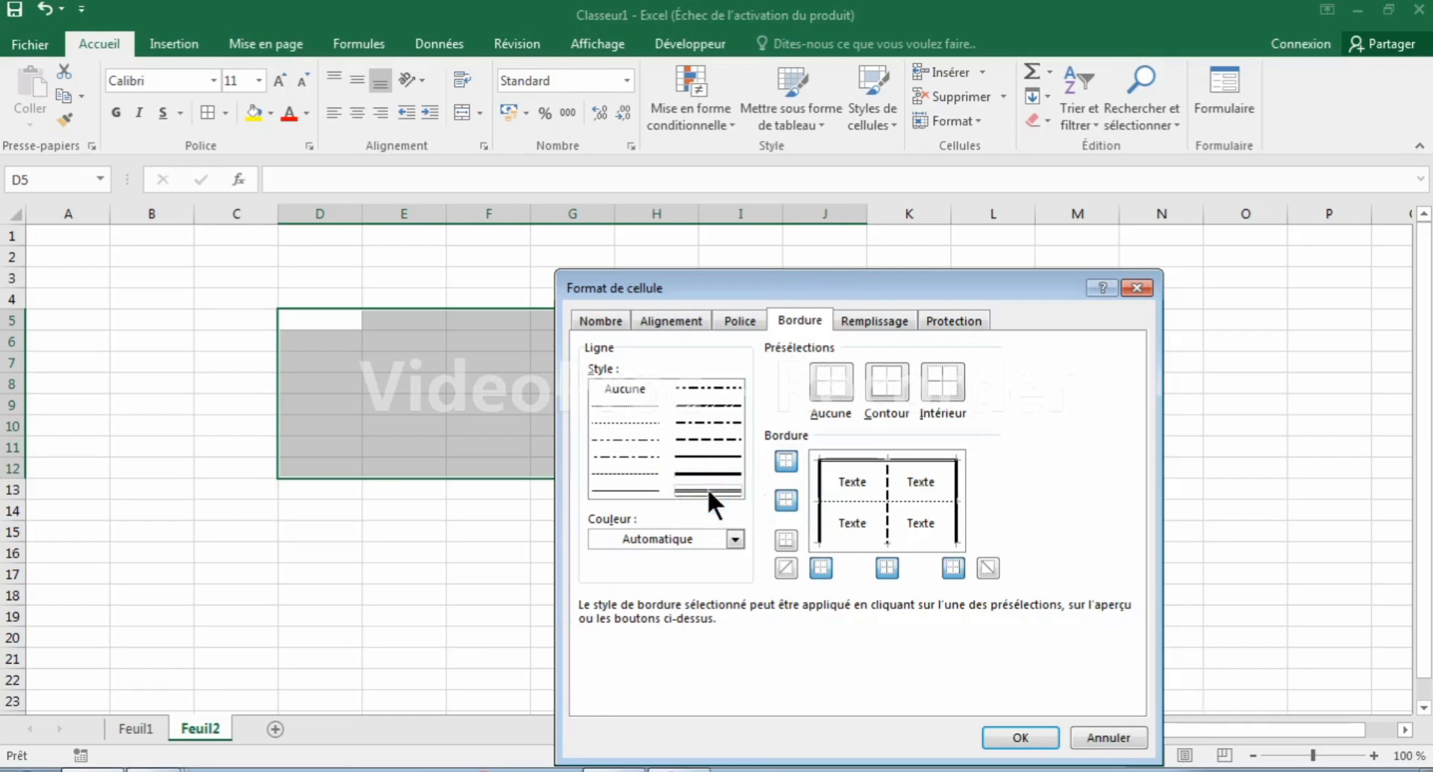
left_click(881, 543)
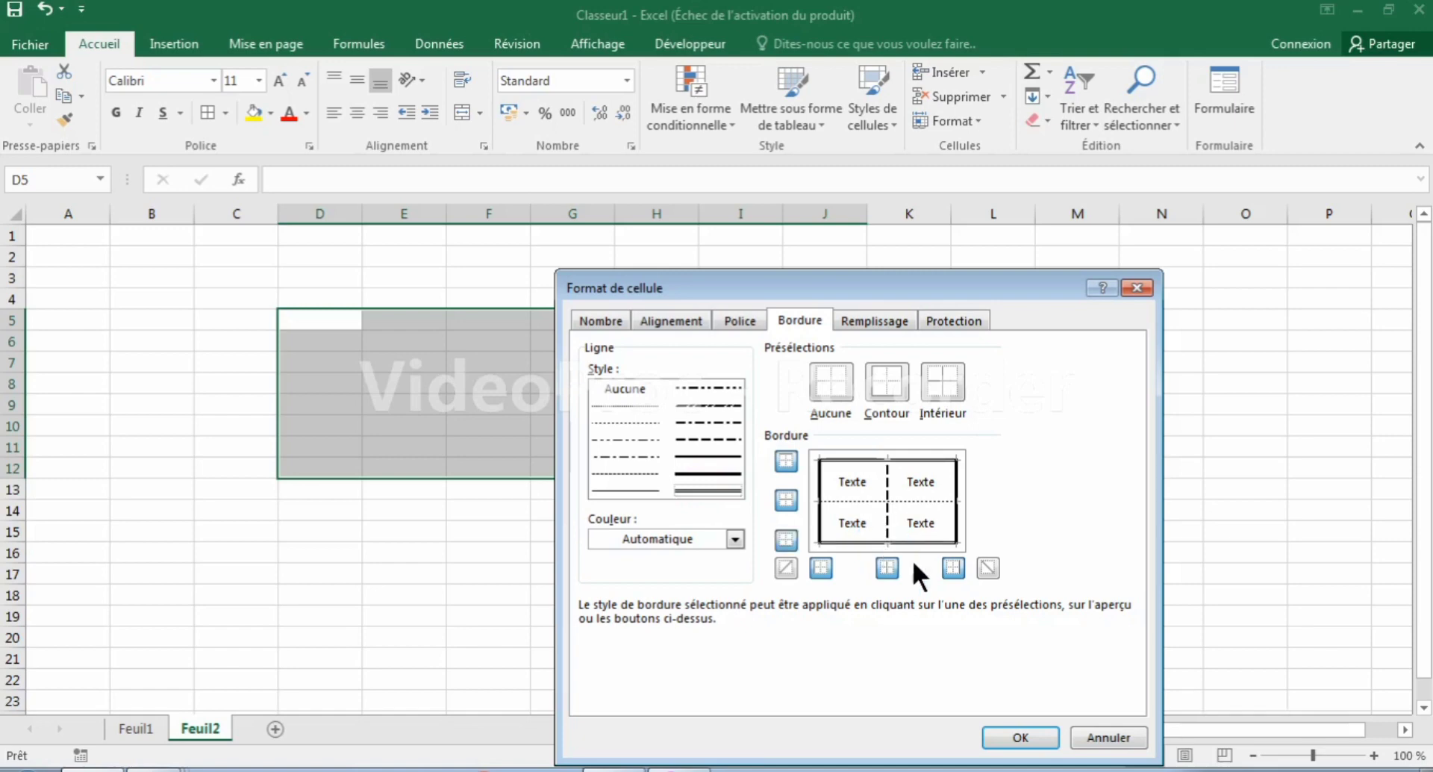
left_click(998, 730)
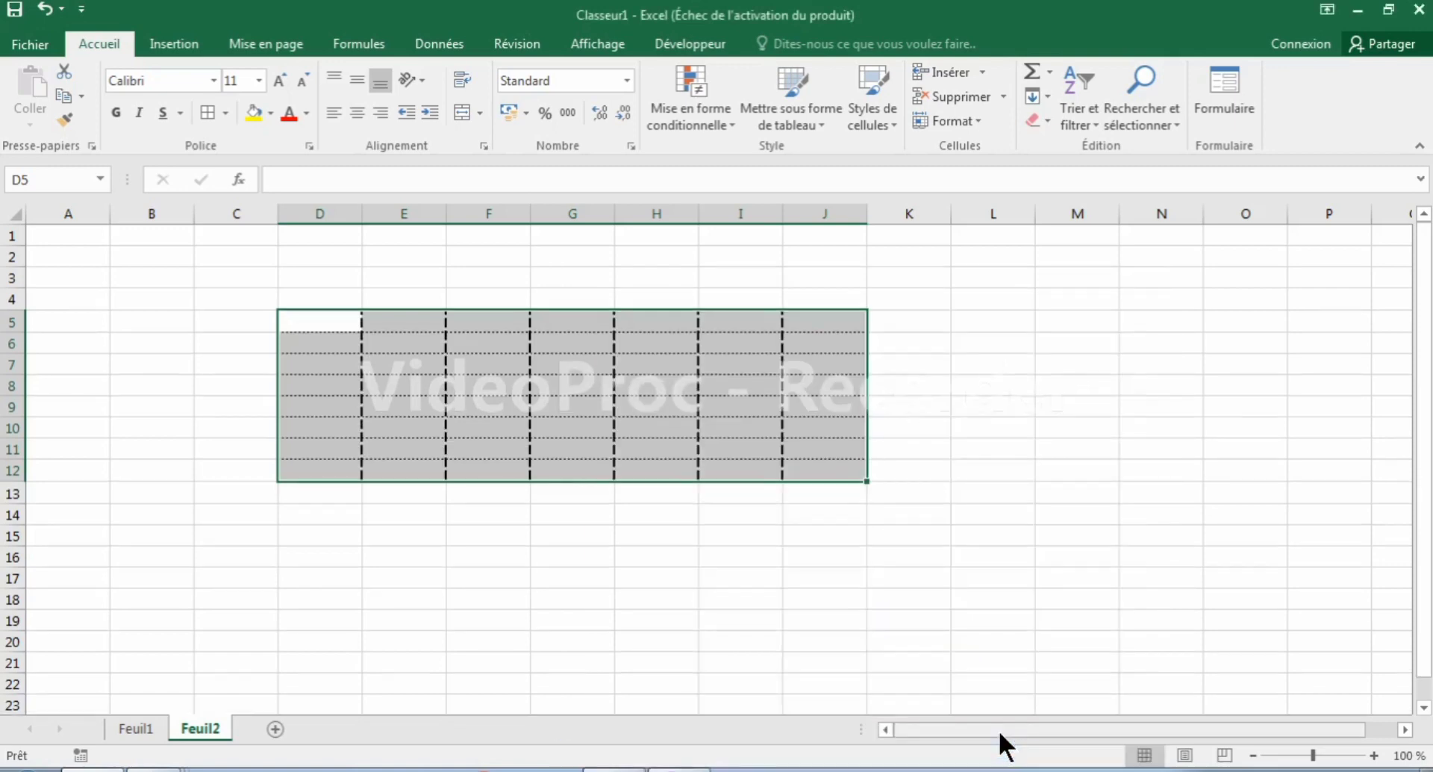
- Deselect the Feuil2 table and insert a new sheet, Feuil3
left_click(915, 499)
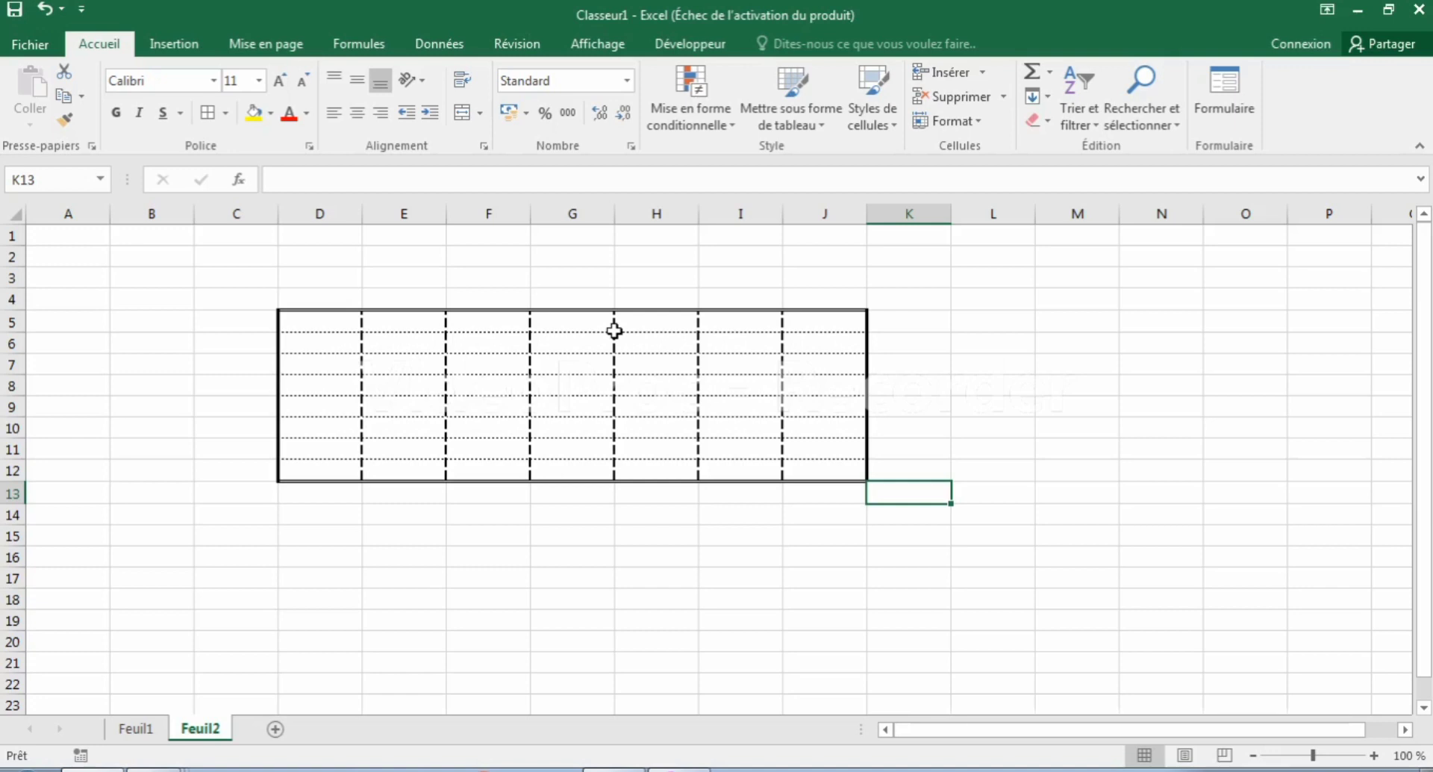
left_click(277, 729)
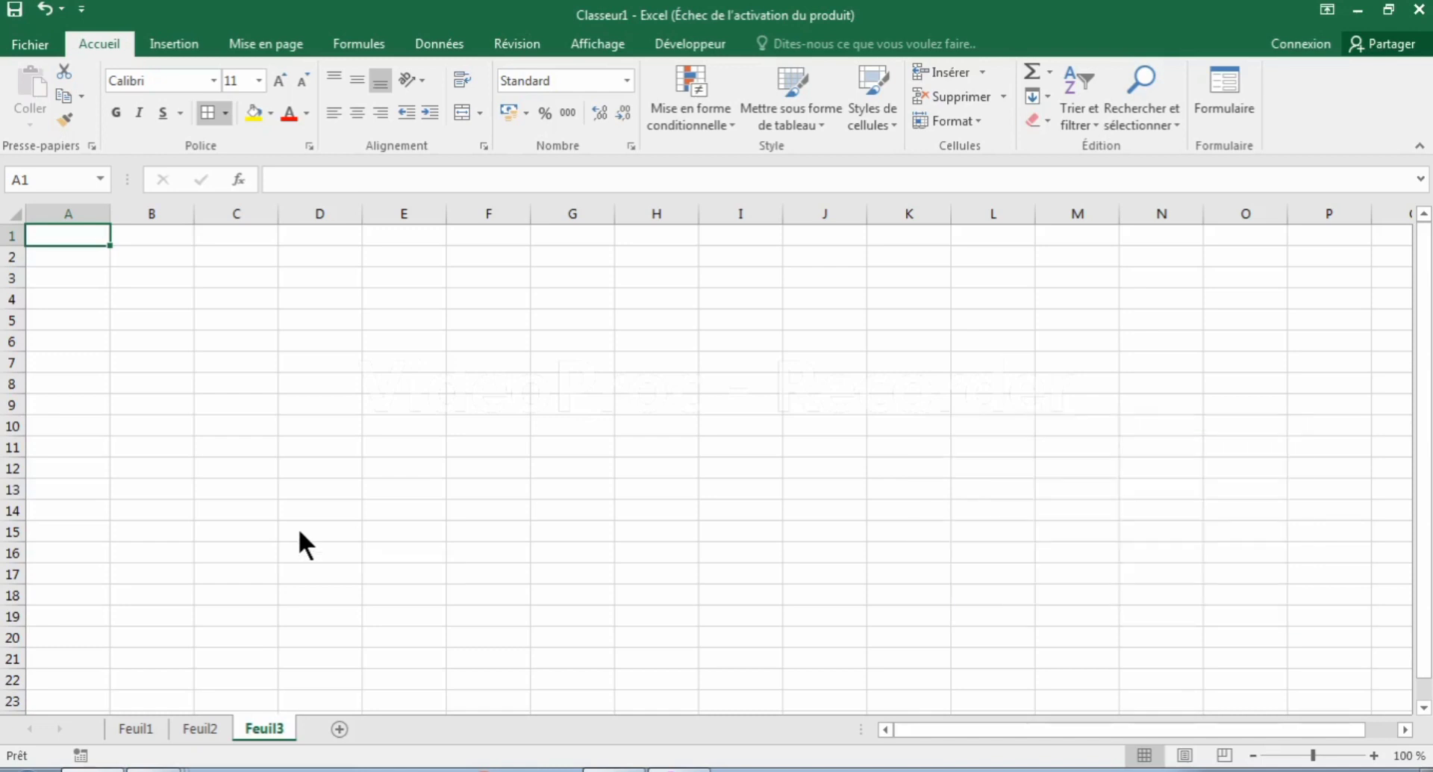
- Activate Draw Border (Alt+H, B, W) and trace the cross's edges along E7, F8 and E9's right side
key("alt+h")
key("b")
key("w")
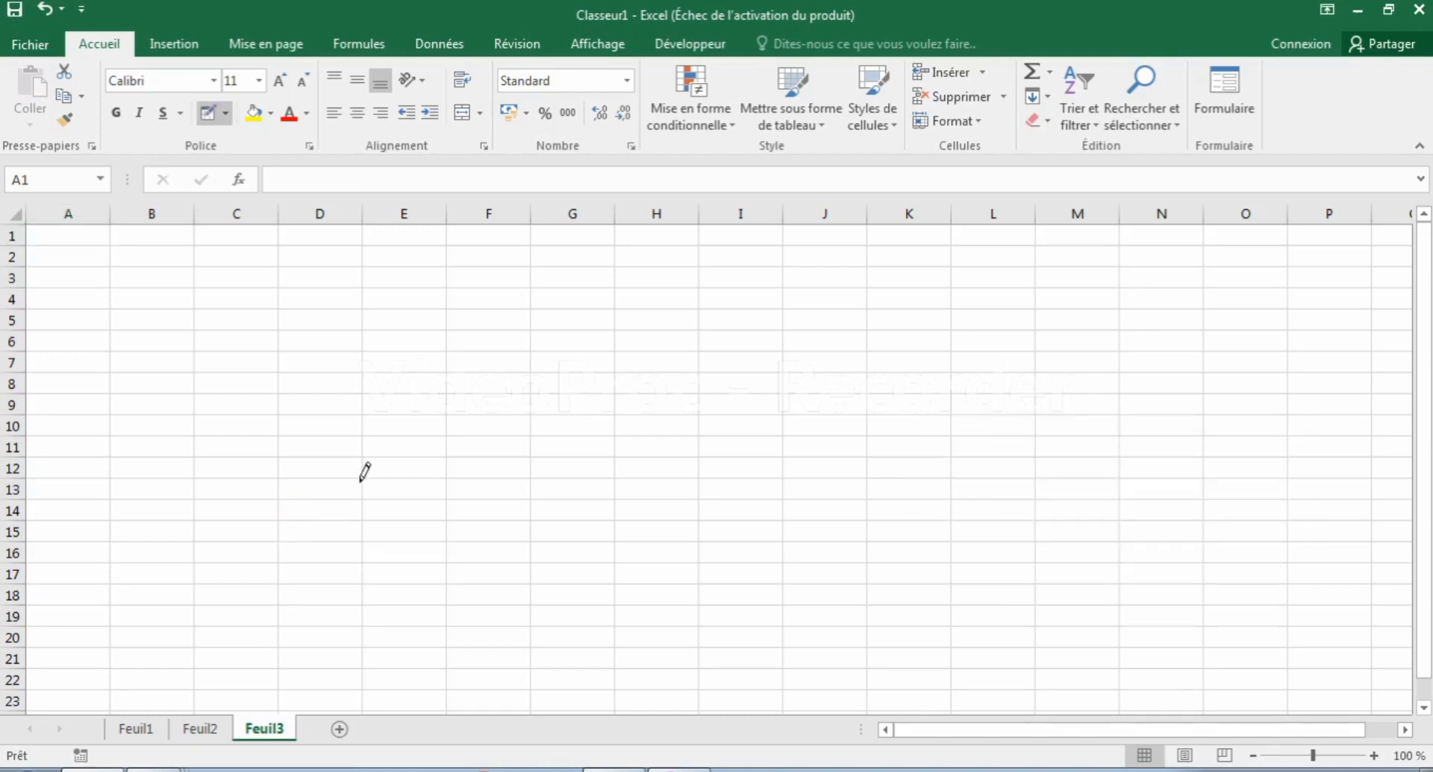
left_click(367, 348)
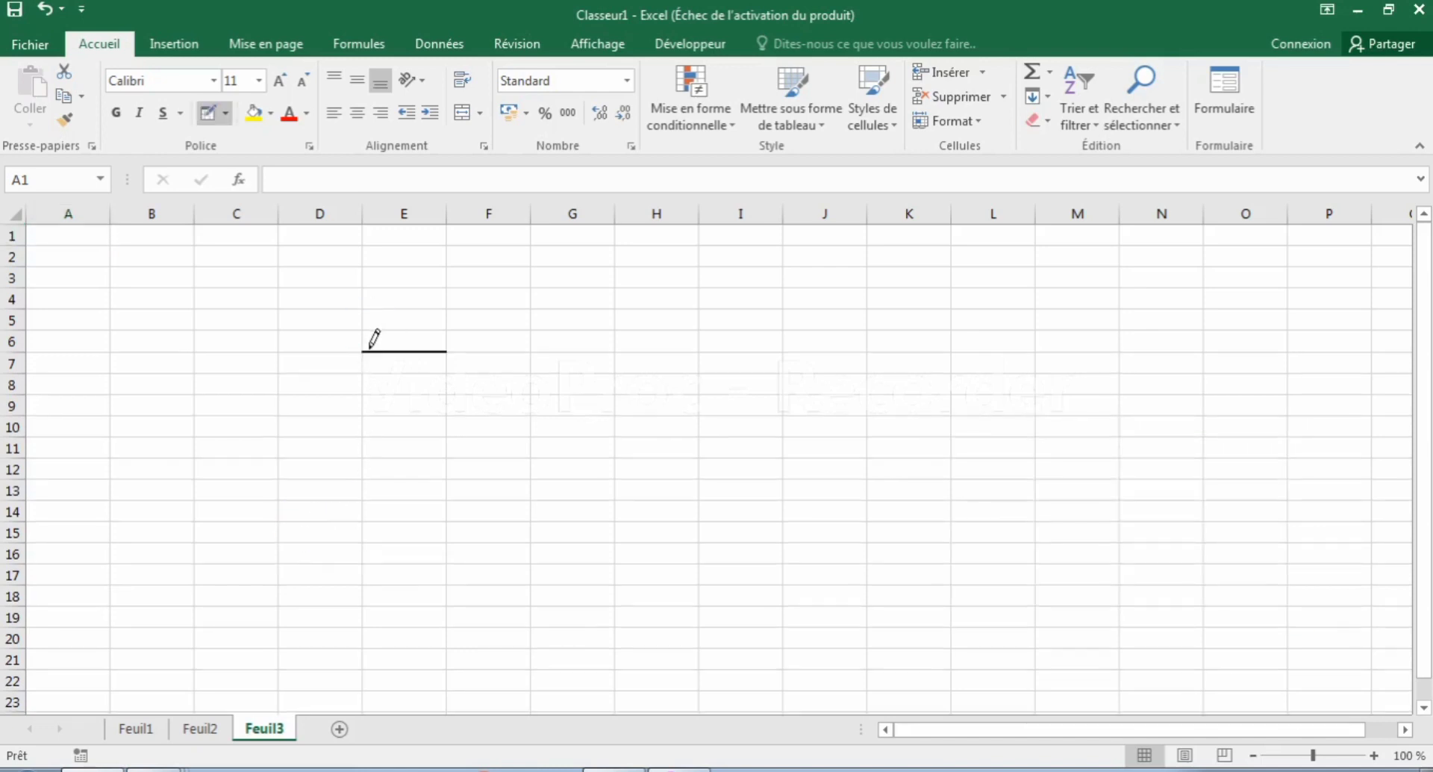
left_click(447, 362)
left_click(482, 374)
left_click(531, 384)
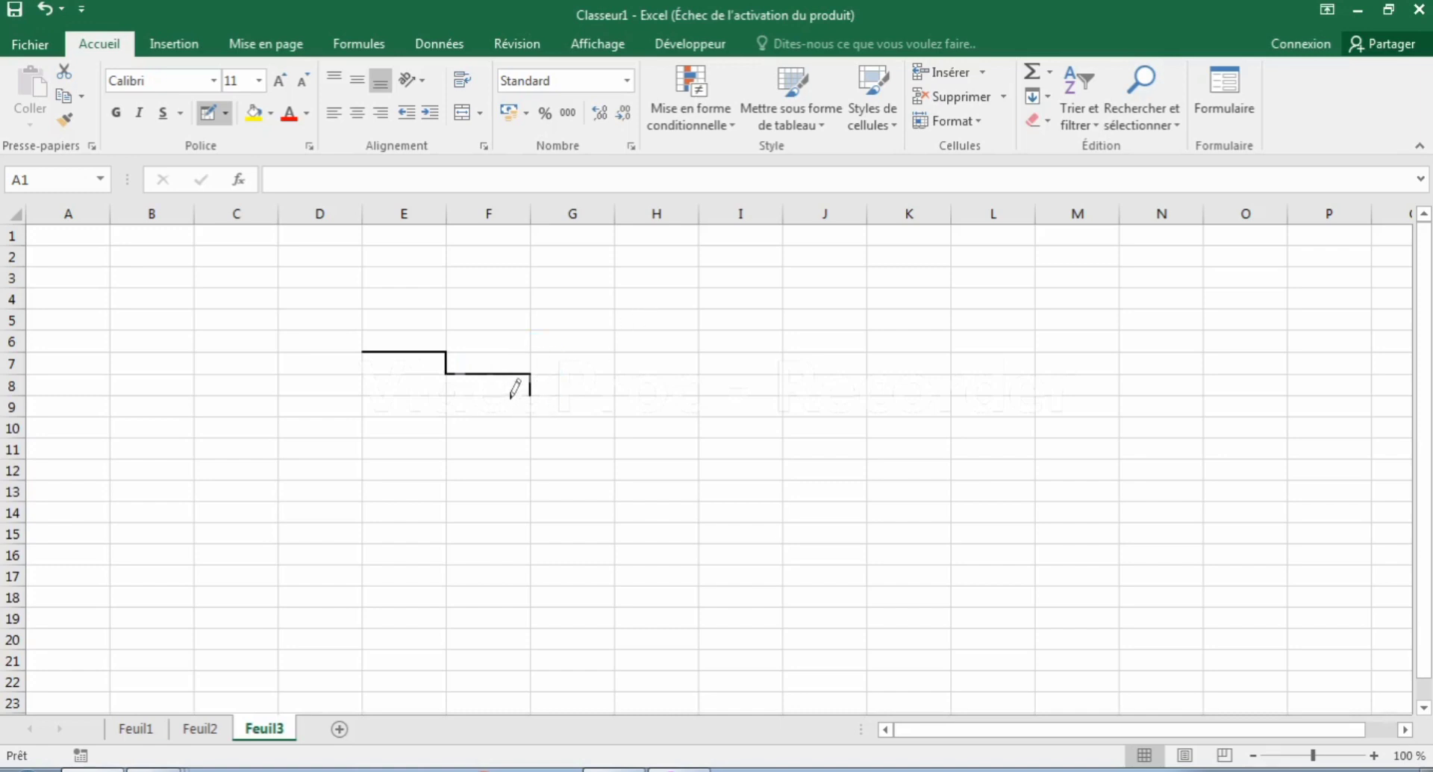
left_click(512, 397)
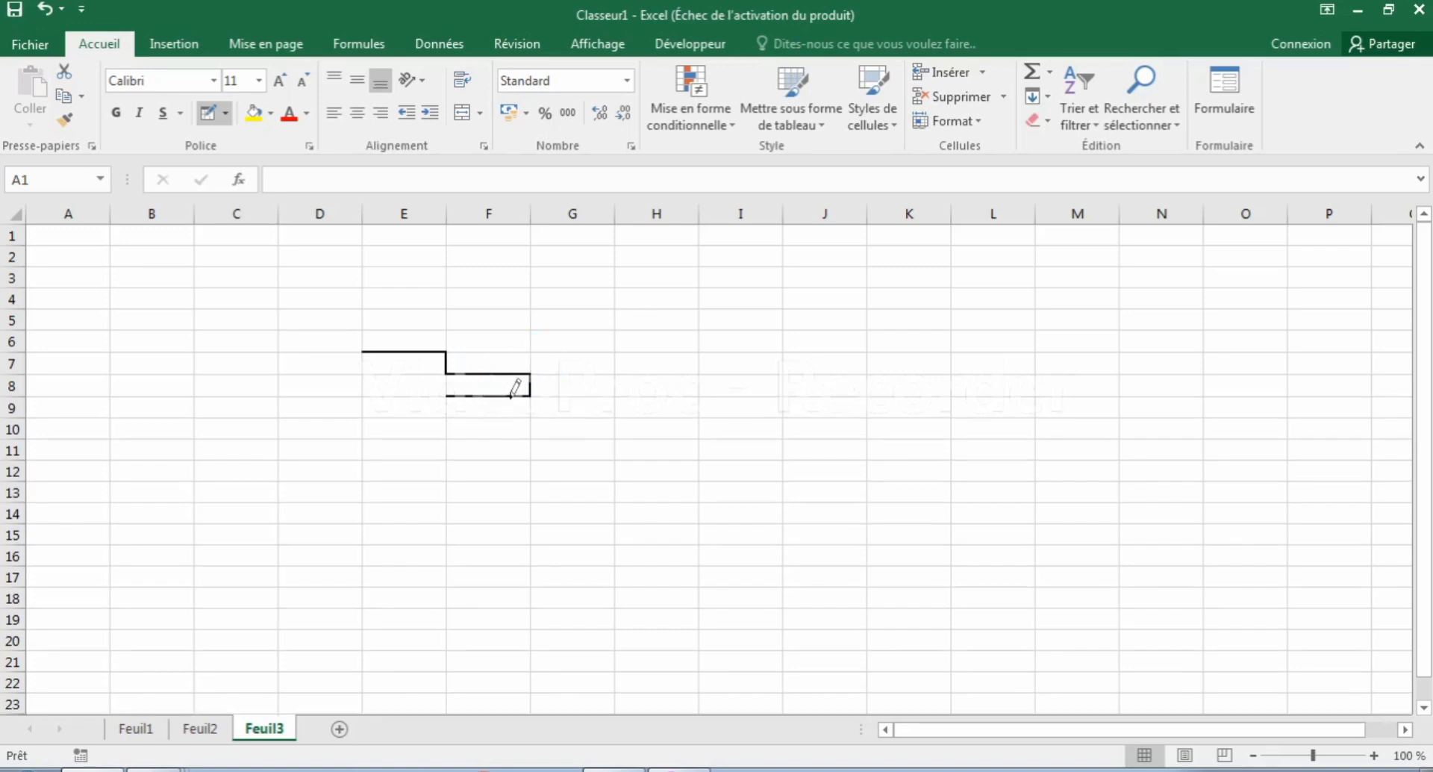
left_click(446, 407)
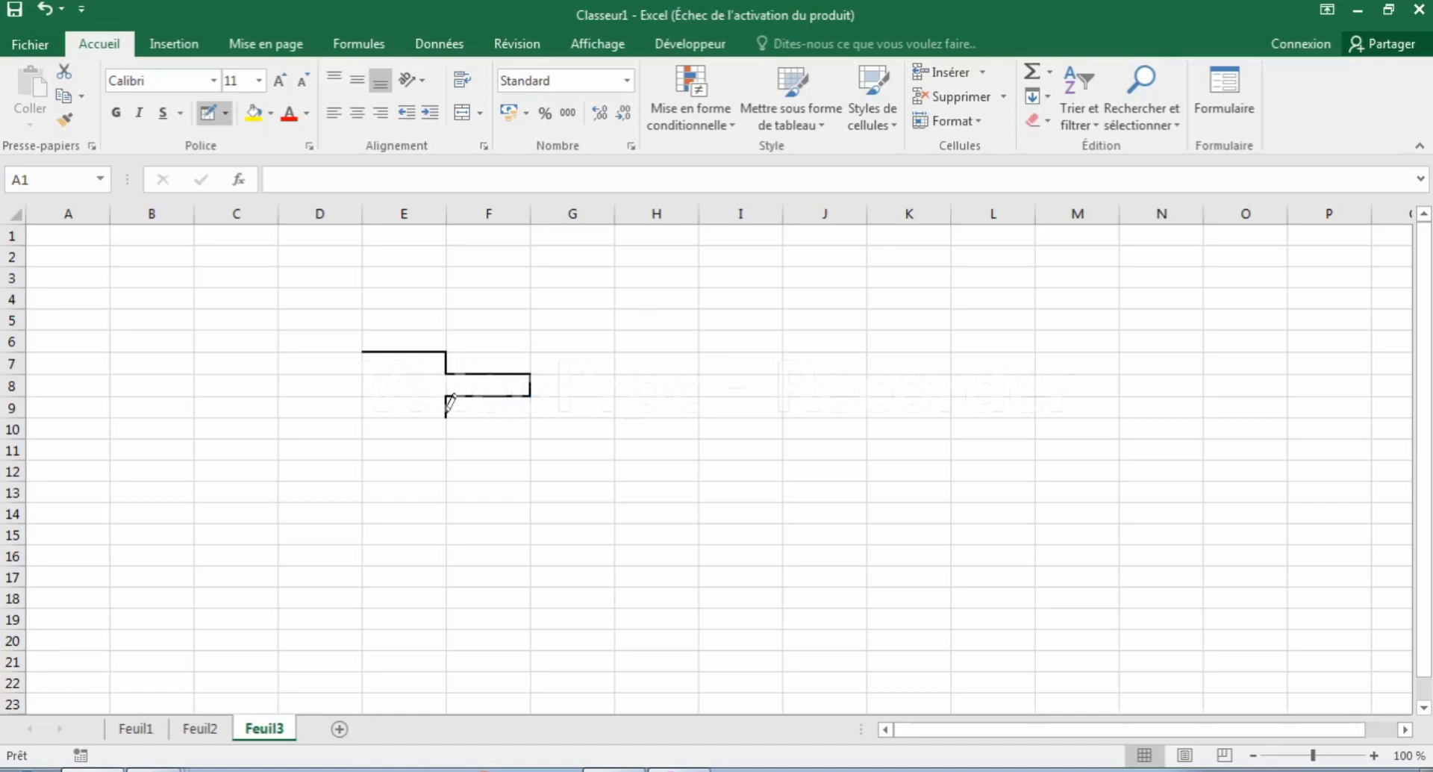
- Finish the cross outline along E9's bottom and left, D8's edges and E7's left edge
left_click(403, 418)
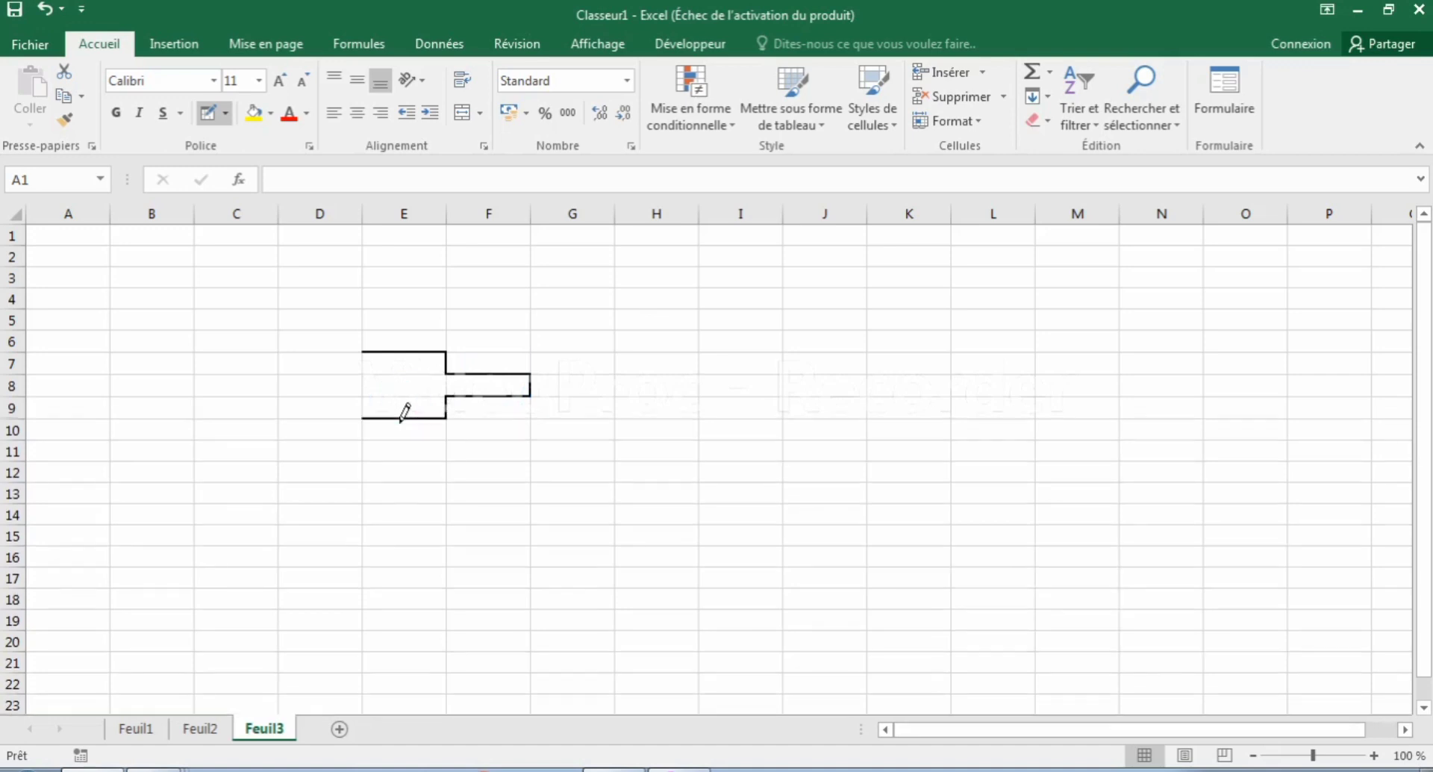
left_click(362, 402)
left_click(349, 394)
left_click(347, 373)
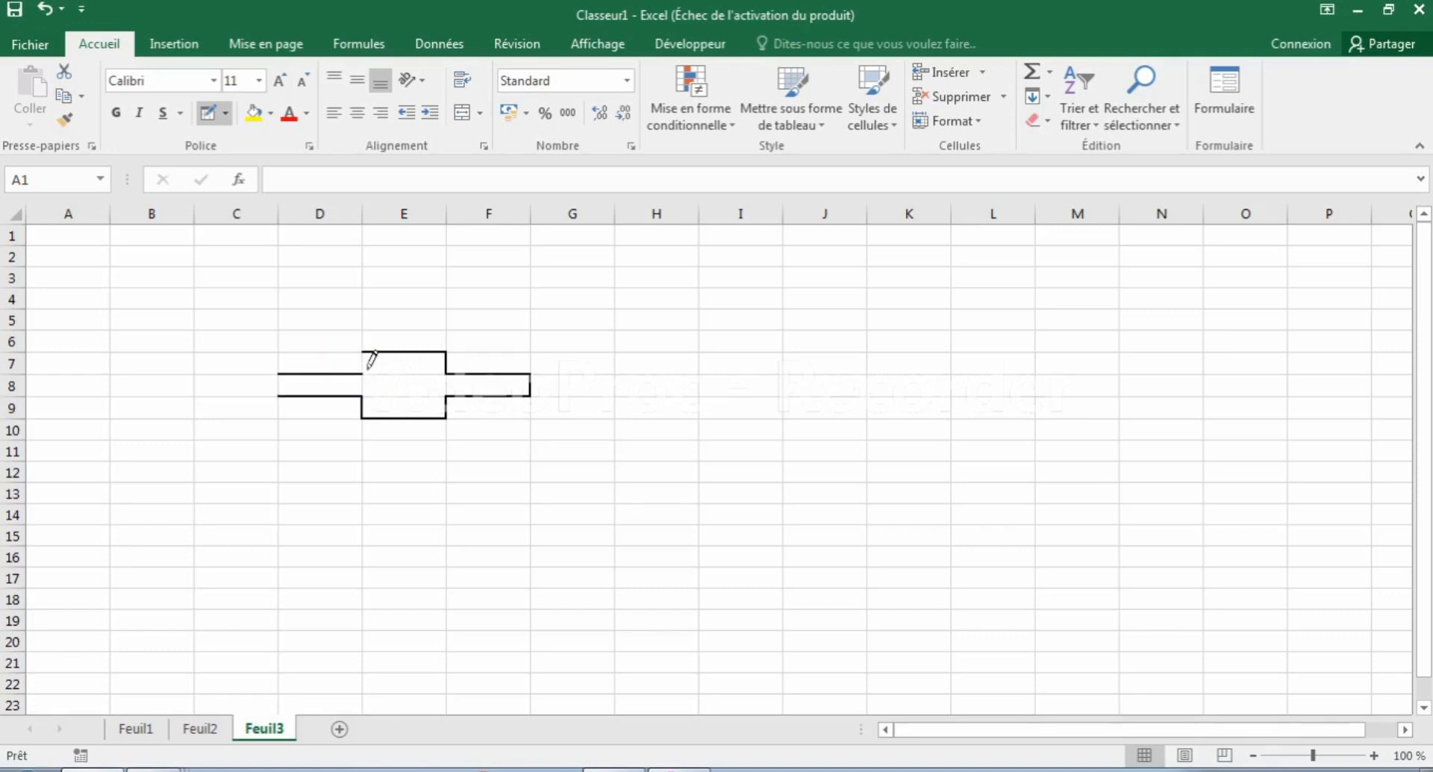
left_click(362, 362)
left_click(279, 382)
left_click(226, 114)
- Draw dotted borders around F10, on the cross's right end at F8, and along the top of H5:I5
left_click_drag(449, 426, 493, 442)
left_click(533, 384)
left_click(613, 294)
left_click(676, 309)
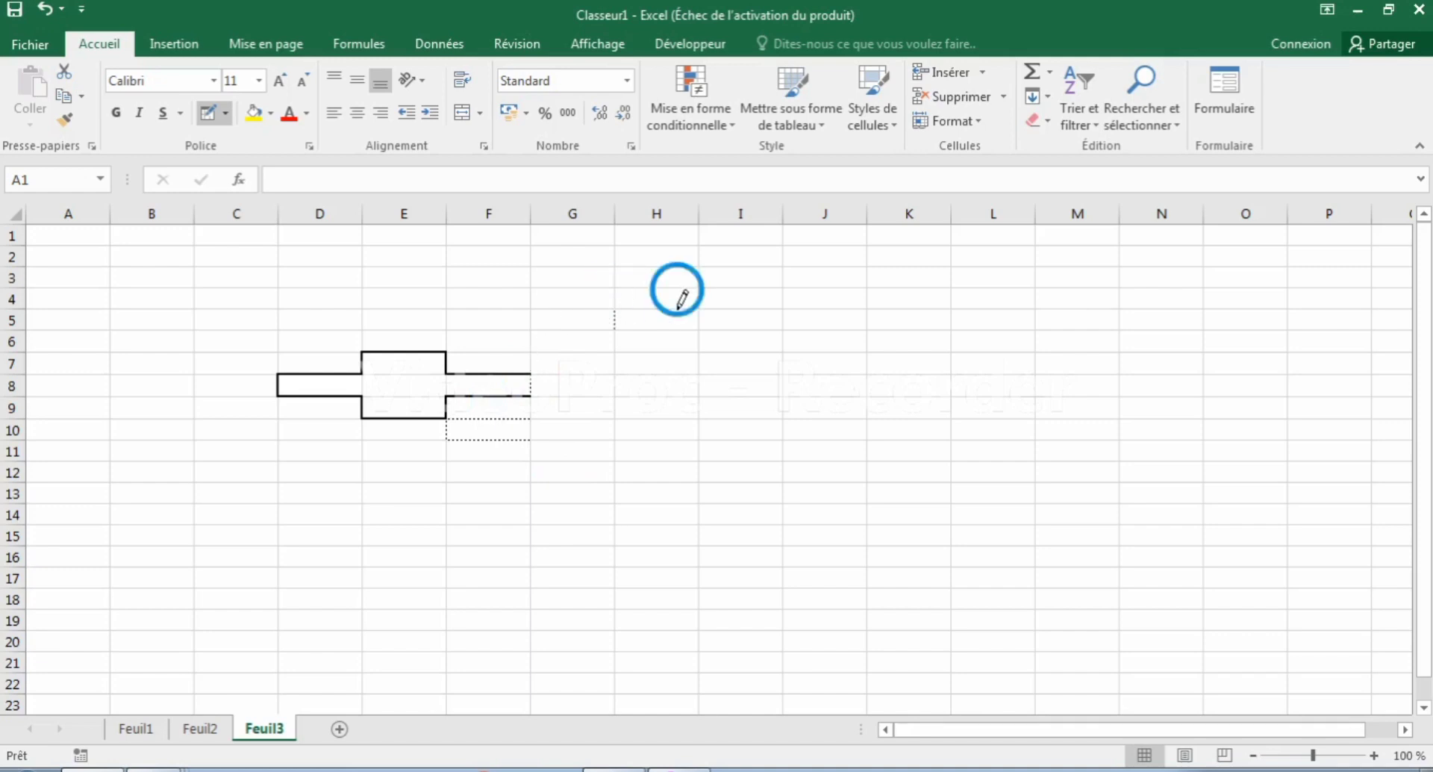
left_click(725, 308)
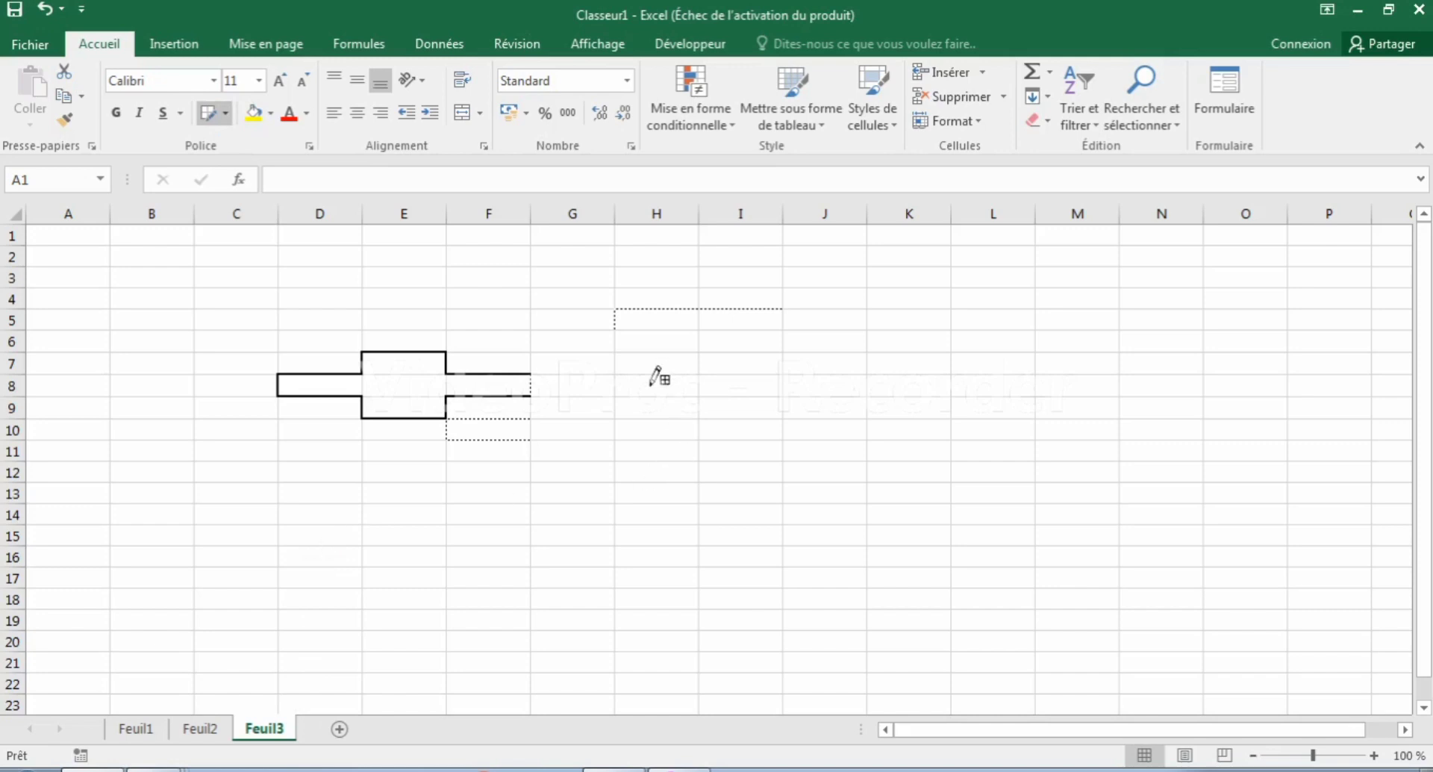
- Drag Draw Border Grid across H7:O15 in dotted style, then across E17:I21 in solid black
left_click_drag(635, 363, 1288, 531)
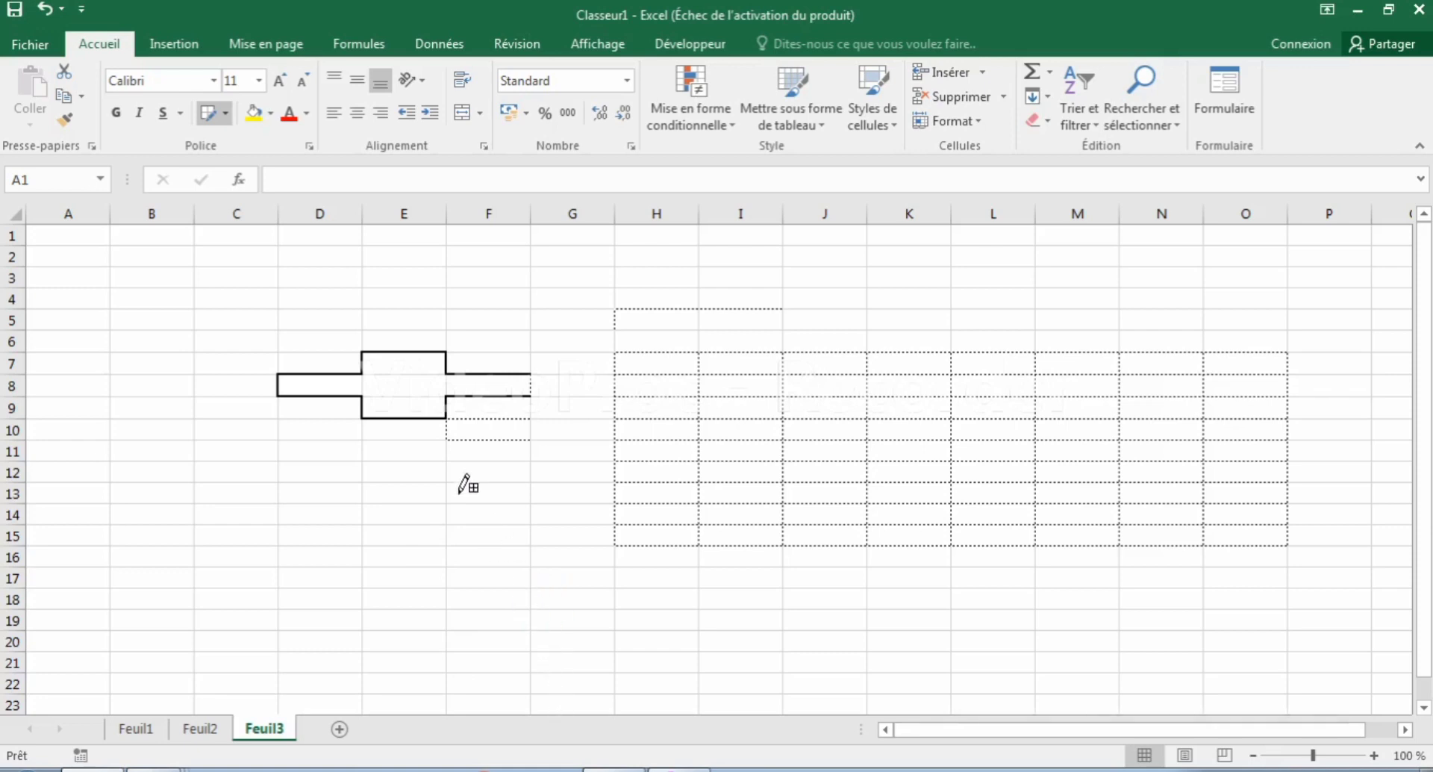
left_click_drag(419, 568, 743, 663)
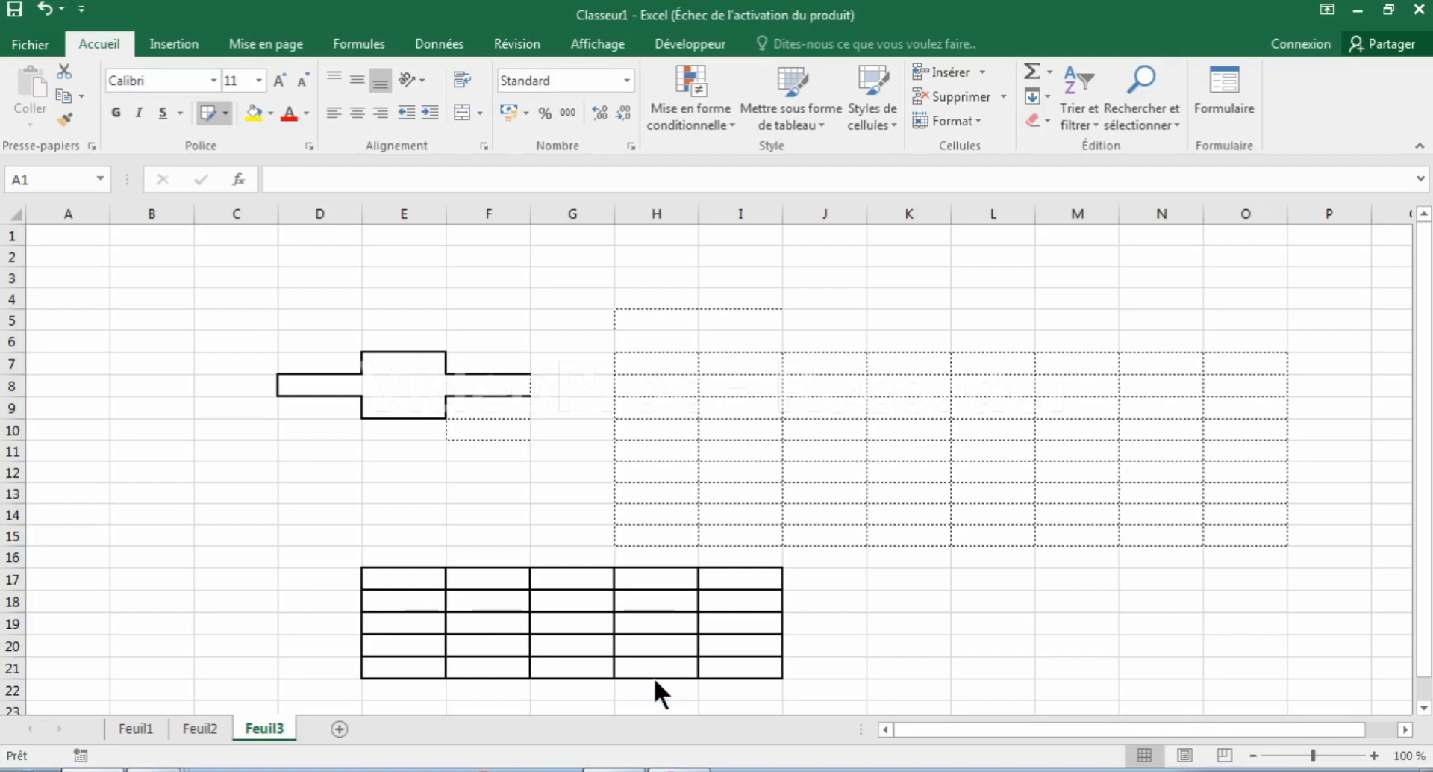
- Drag the dark green Draw Border Grid pencil from J7 to K12 to recolor that block
left_click_drag(825, 357, 936, 476)
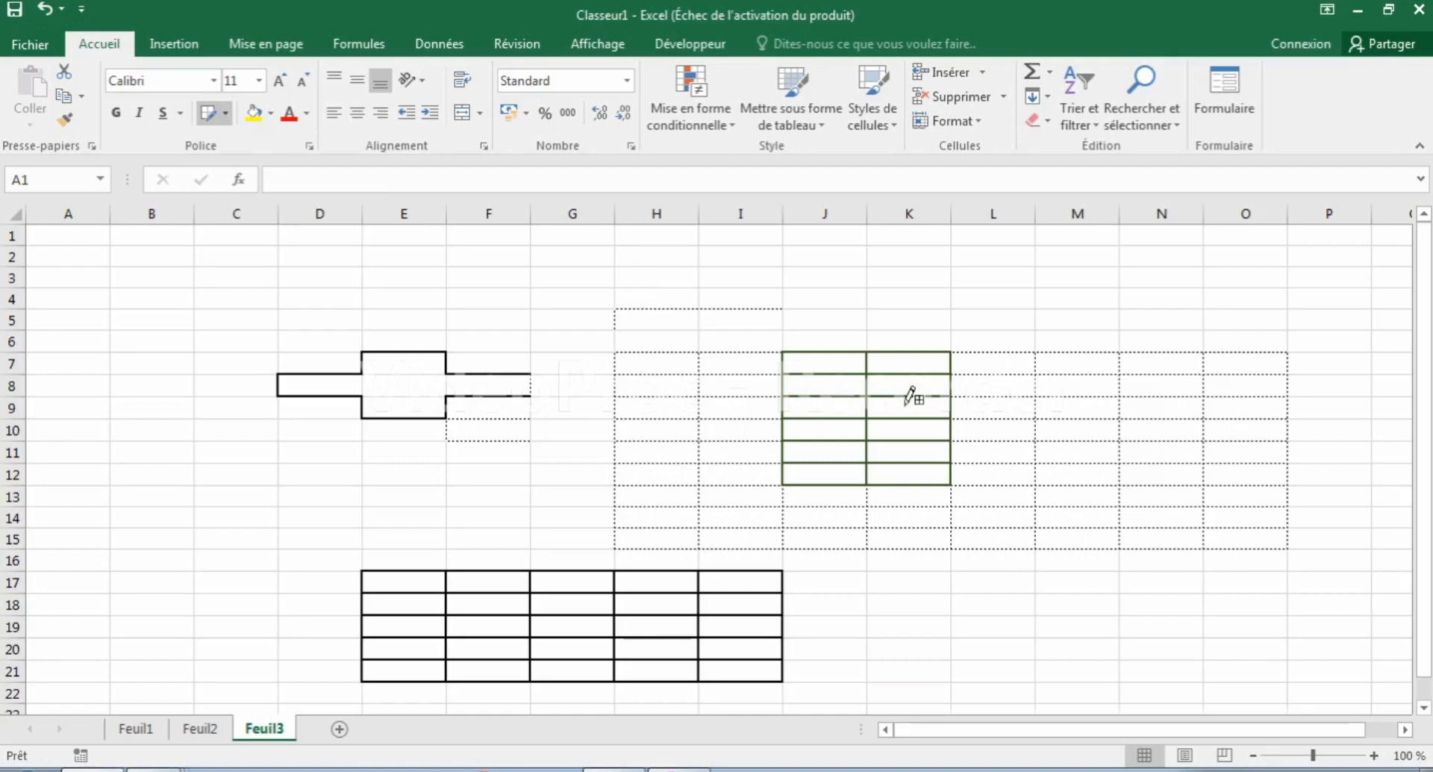
- Extend the dark green grid over J7:O12 and K13:O15, then draw a red border grid over E4:I7
left_click_drag(946, 362, 1176, 459)
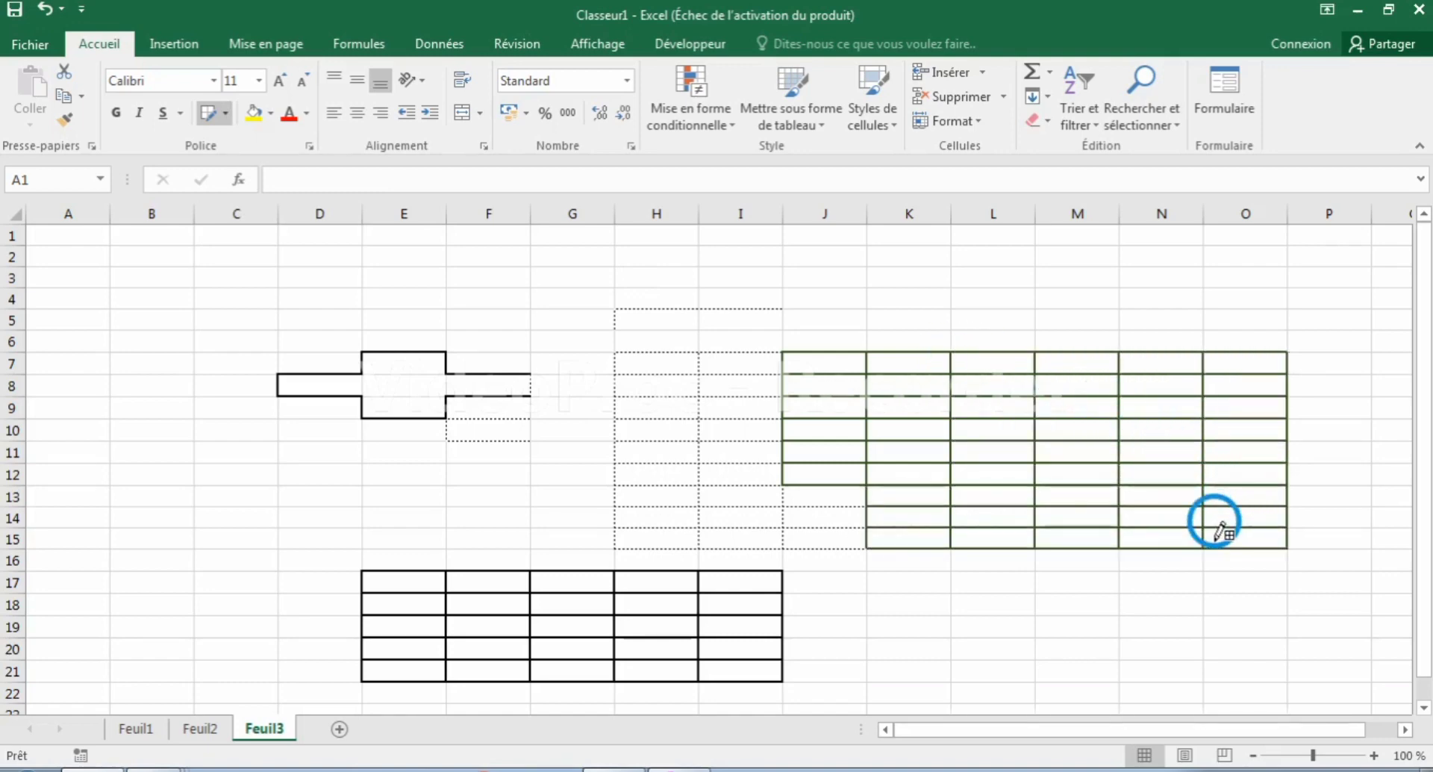
left_click_drag(1176, 459, 1224, 530)
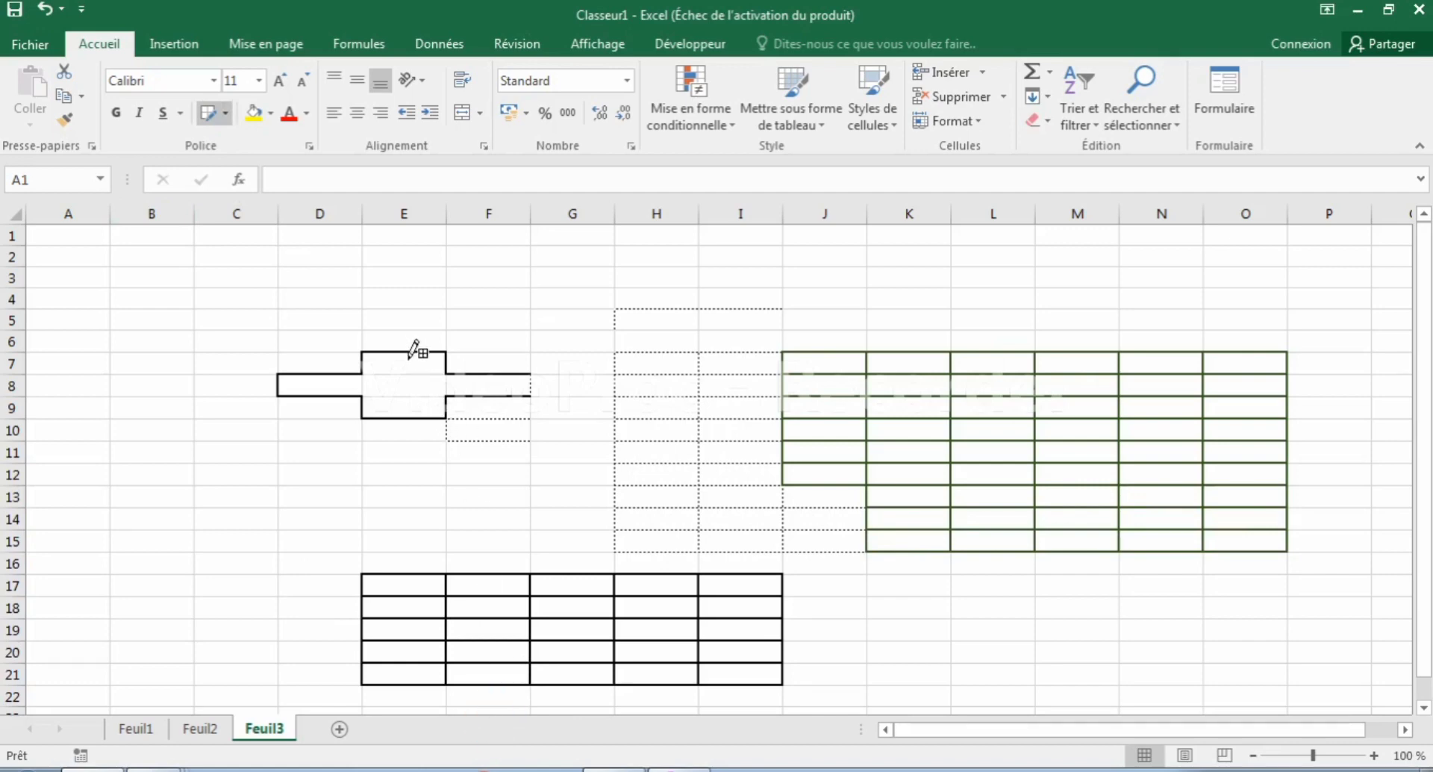
mouse_move(410, 281)
left_mouse_down()
mouse_move(674, 276)
mouse_move(721, 373)
left_mouse_up()
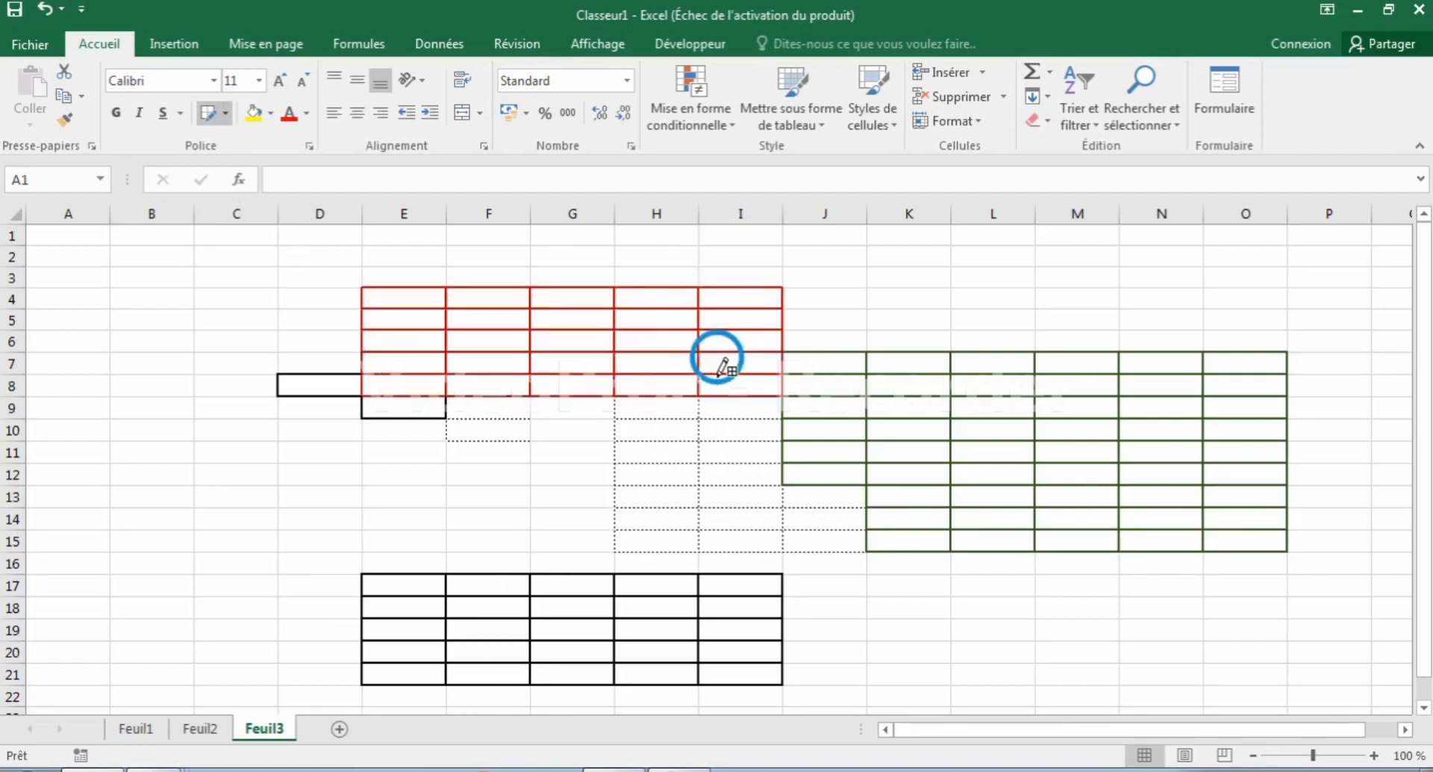